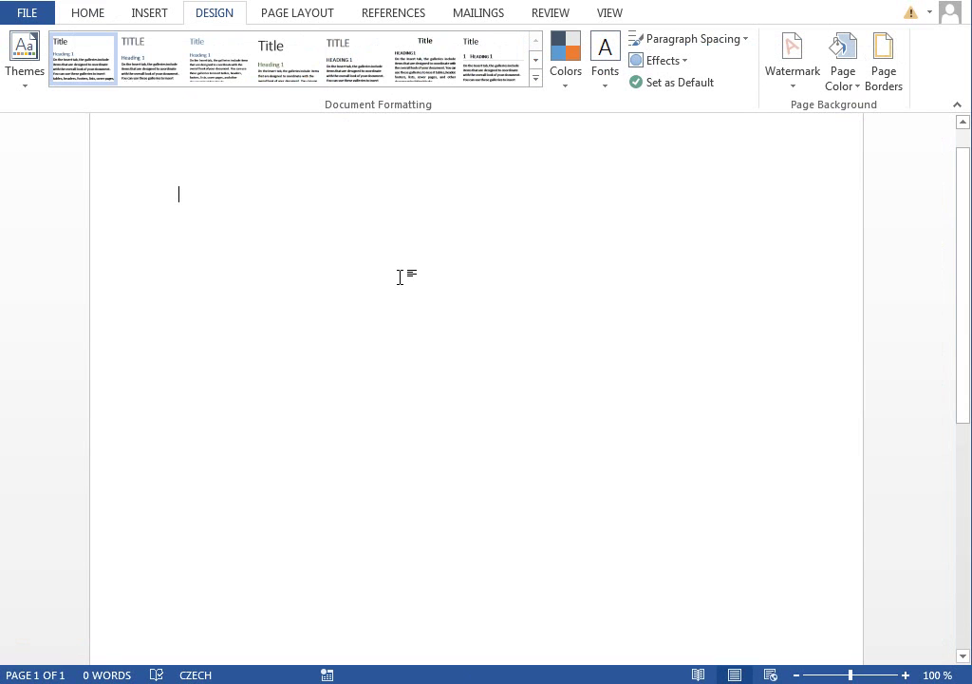
Turn on gridlines and zoom the blank page to about 452%
{"action": "left_click", "coordinate": [609, 13]}
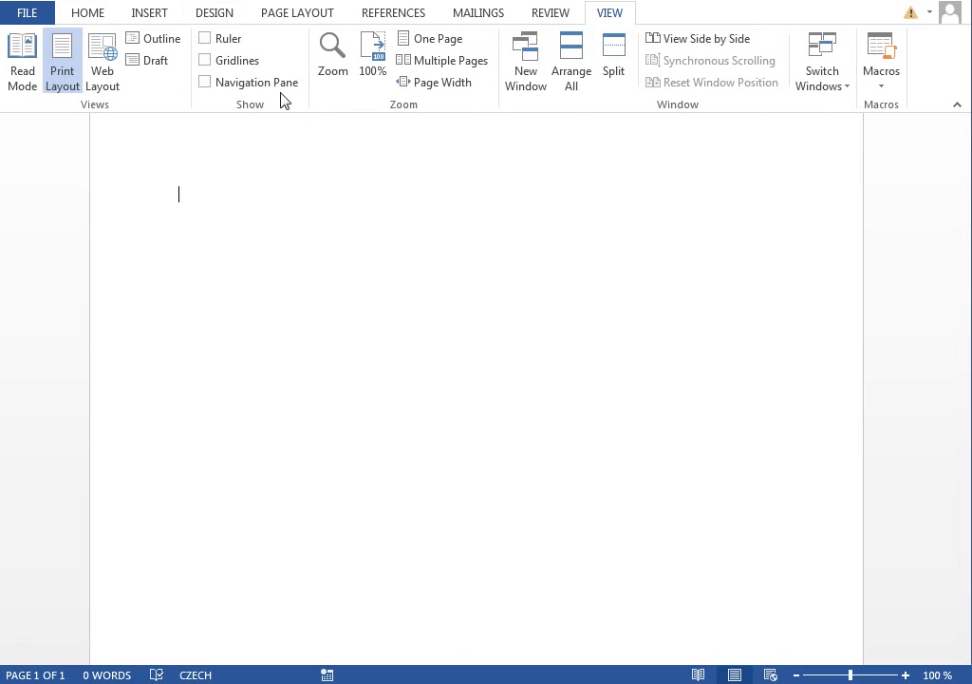
{"action": "left_click", "coordinate": [205, 60]}
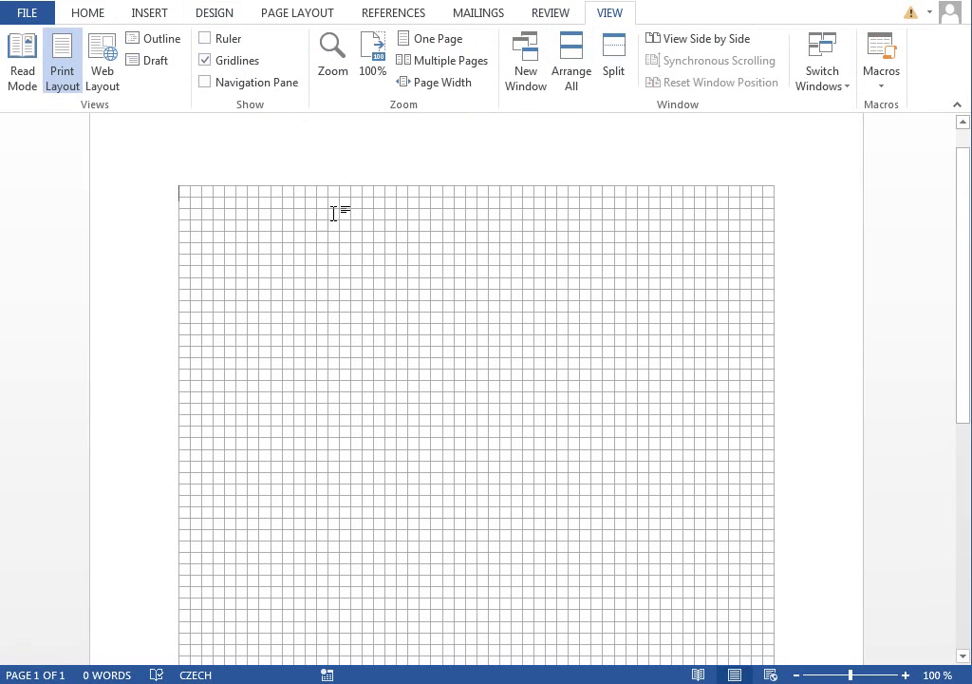
{"action": "left_click", "coordinate": [893, 674]}
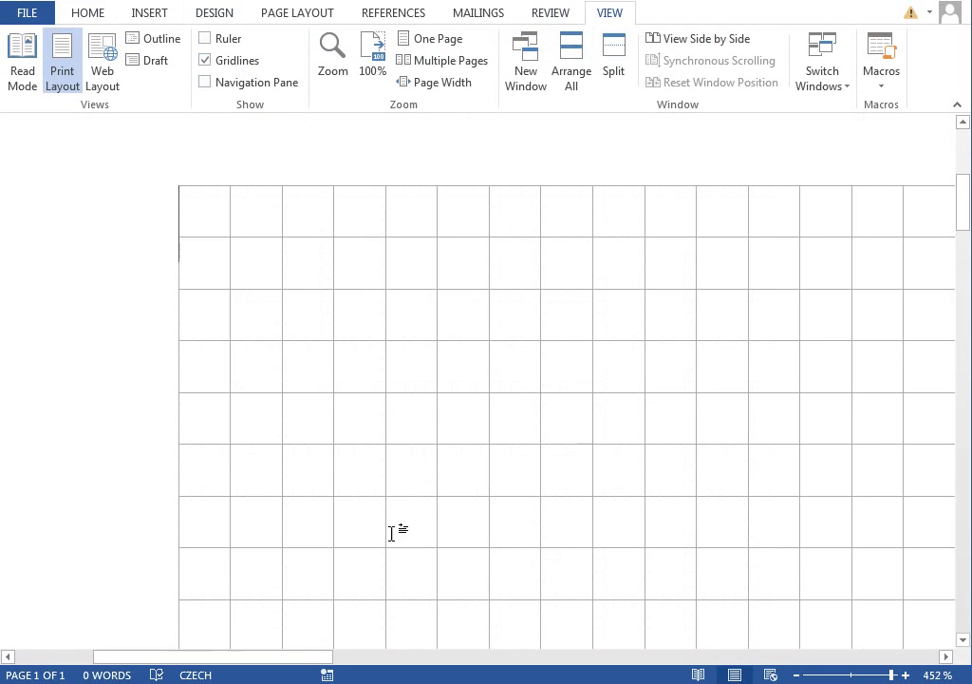
Draw a Chord shape near the top of the grid and thin it into a narrow sliver
{"action": "left_click_drag", "start_coordinate": [314, 655], "coordinate": [324, 655]}
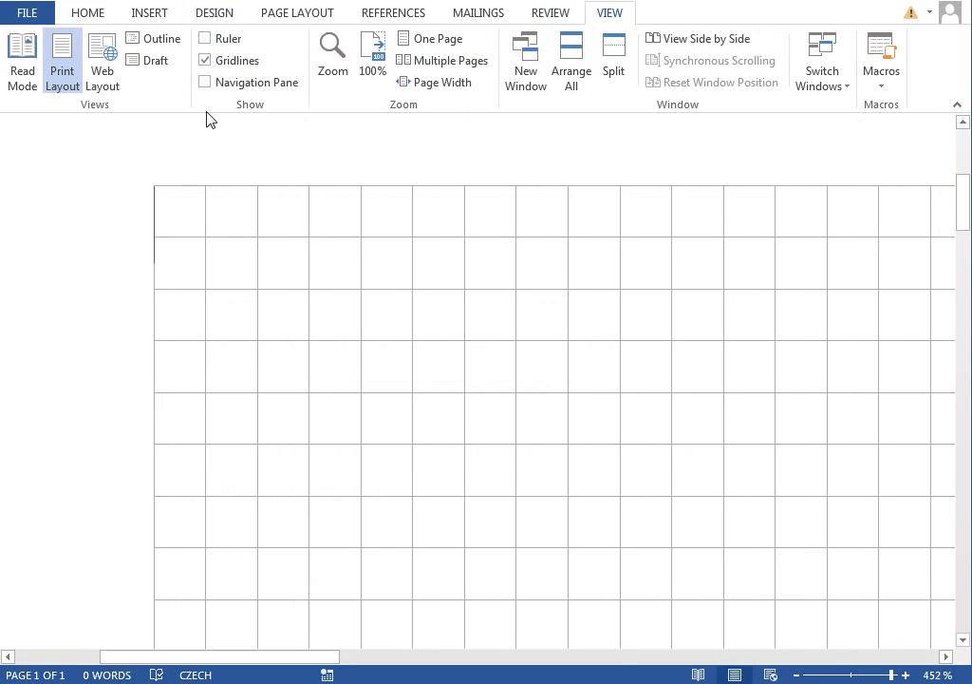
{"action": "left_click", "coordinate": [152, 14]}
{"action": "left_click", "coordinate": [261, 61]}
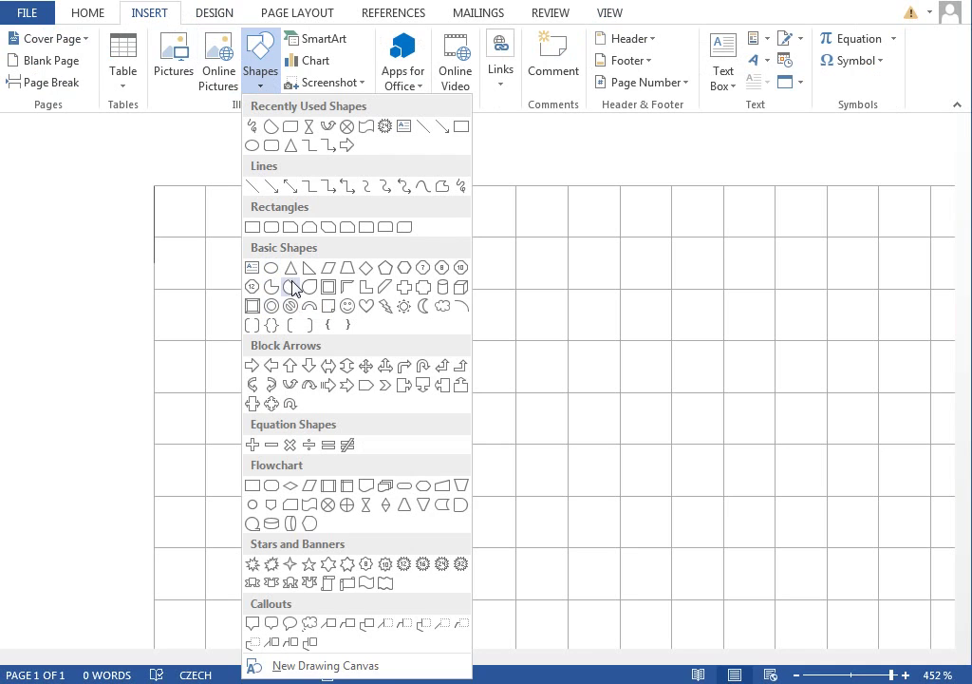
{"action": "left_click", "coordinate": [291, 286]}
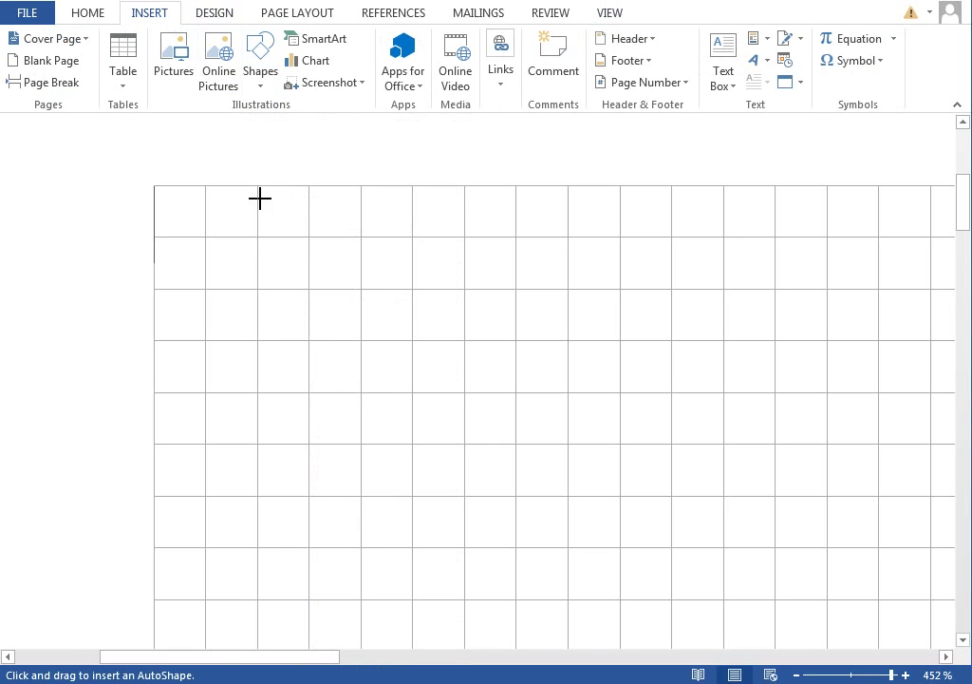
{"action": "left_click_drag", "start_coordinate": [257, 185], "coordinate": [464, 392]}
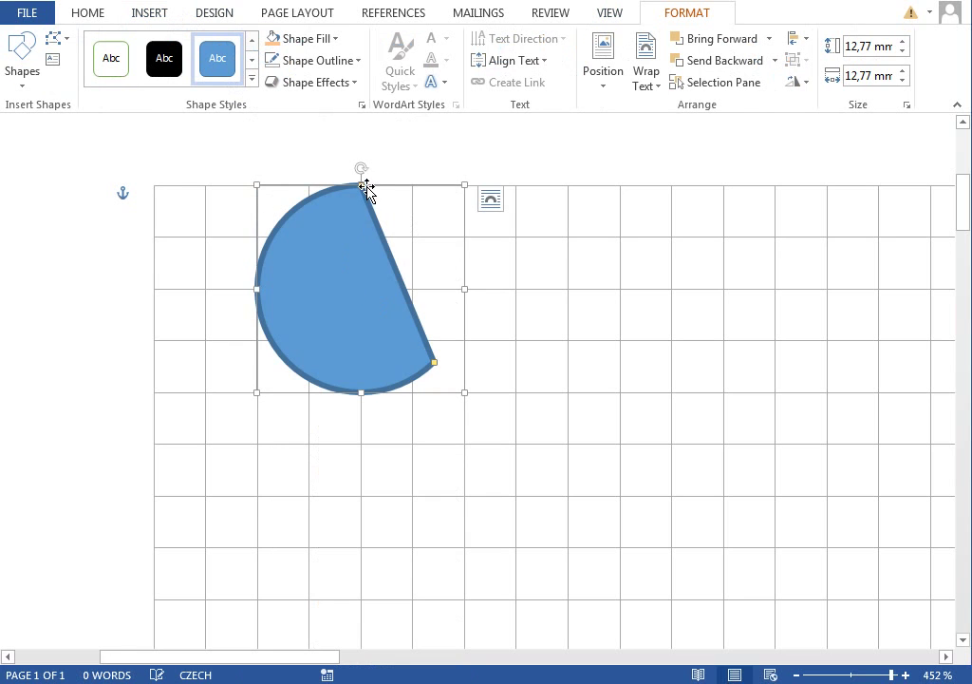
{"action": "mouse_move", "coordinate": [366, 188]}
{"action": "left_mouse_down"}
{"action": "mouse_move", "coordinate": [271, 289]}
{"action": "mouse_move", "coordinate": [258, 289]}
{"action": "left_mouse_up"}
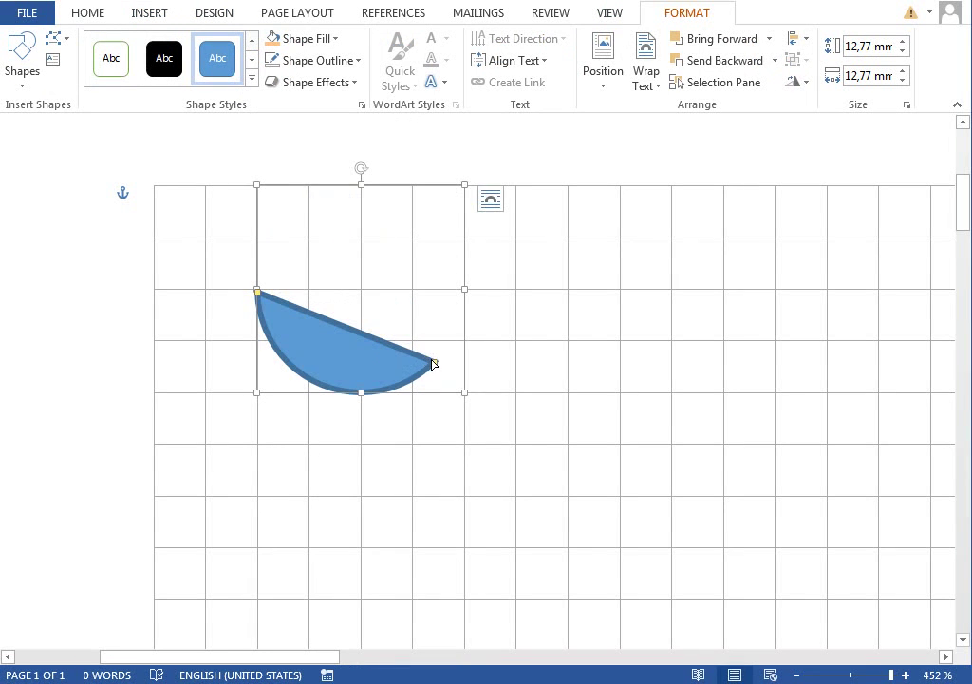
{"action": "left_click_drag", "start_coordinate": [432, 364], "coordinate": [366, 394]}
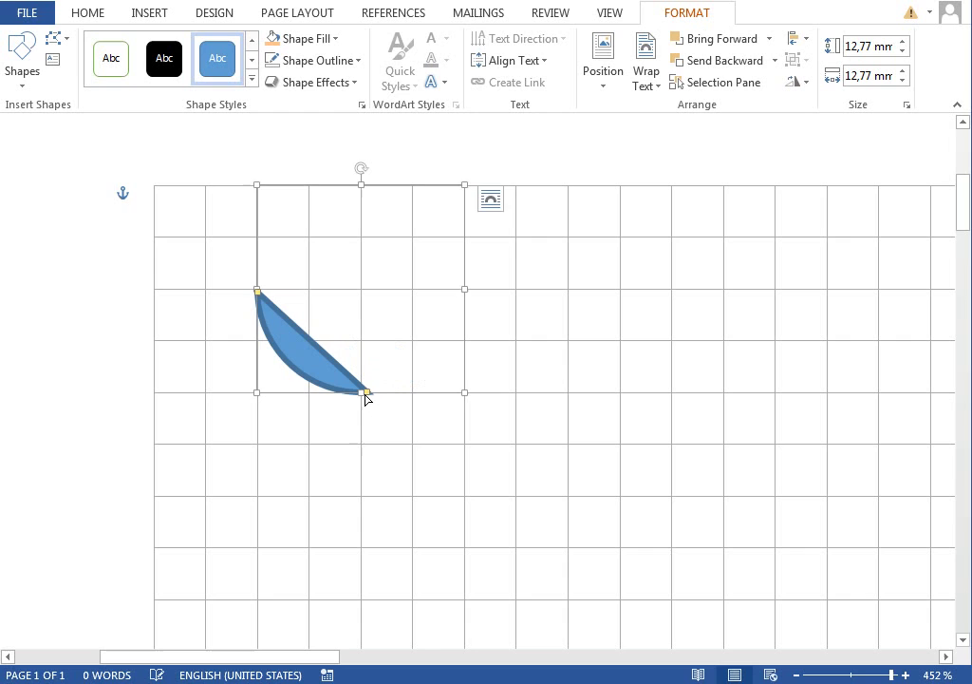
Paste a copy of the chord, rotate it 180° and join it edge to edge as a leaf
{"action": "key", "text": "ctrl+v"}
{"action": "left_click_drag", "start_coordinate": [459, 253], "coordinate": [423, 453]}
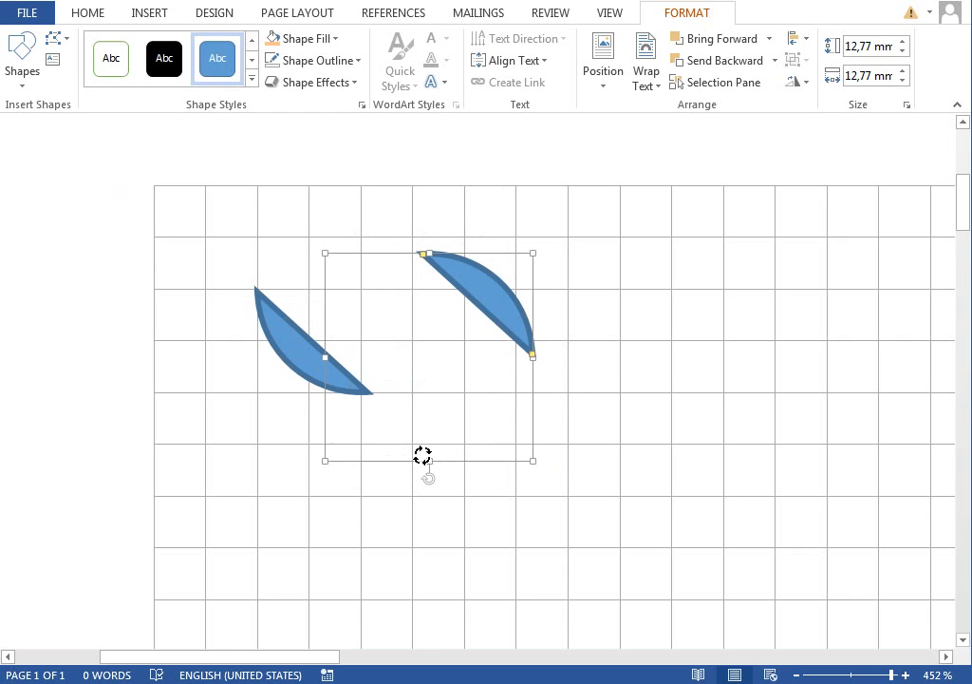
{"action": "left_click_drag", "start_coordinate": [455, 311], "coordinate": [336, 339]}
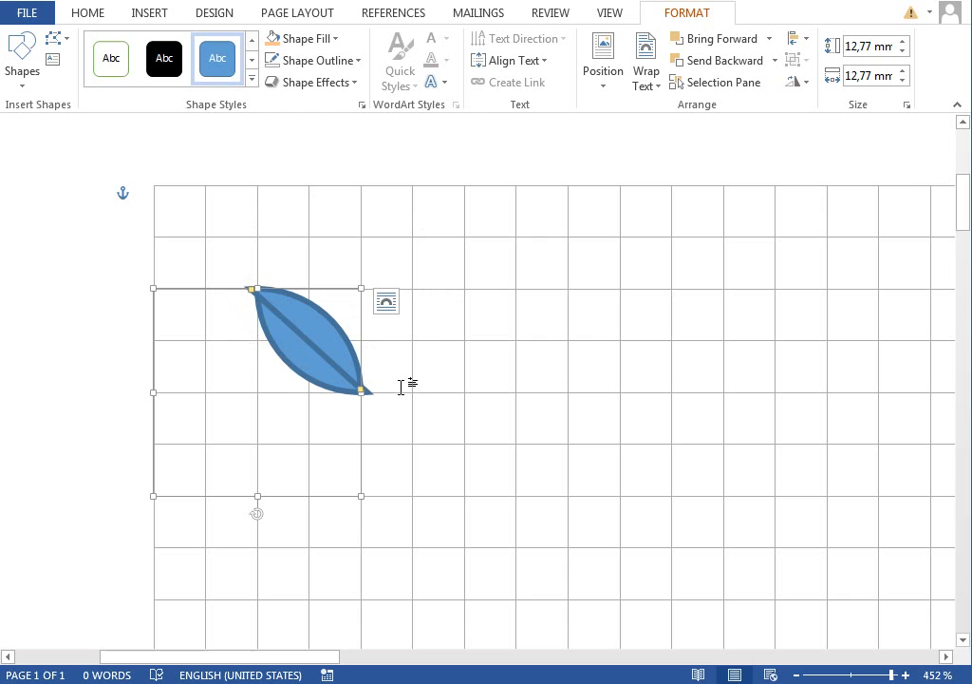
Delete the leaf and draw a square Round Diagonal Corner Rectangle on the grid
{"action": "key", "text": "Delete"}
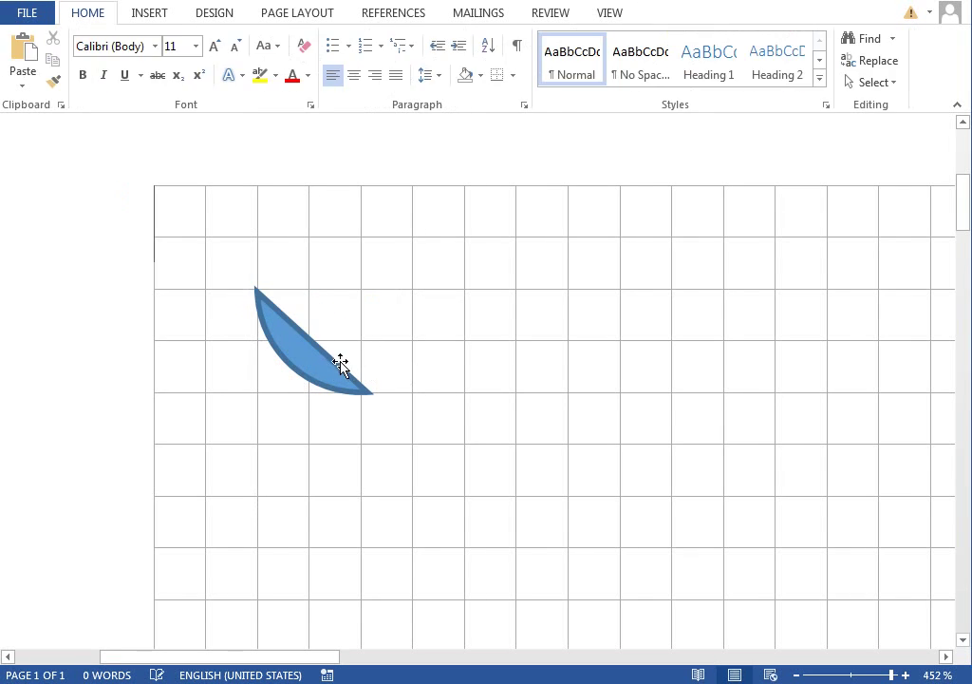
{"action": "left_click_drag", "start_coordinate": [316, 657], "coordinate": [365, 661]}
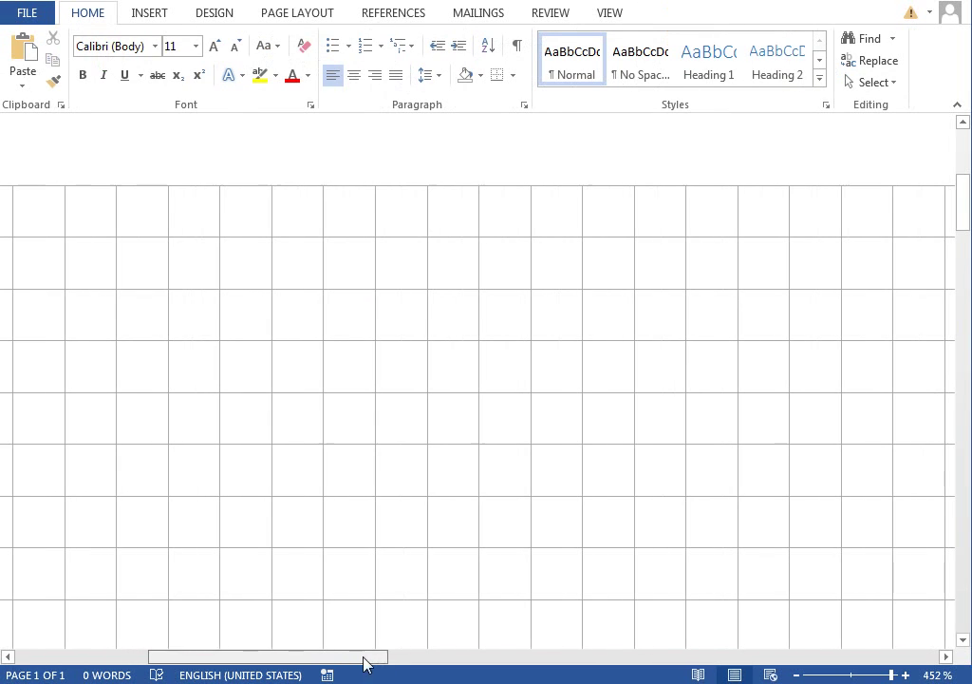
{"action": "left_click", "coordinate": [145, 17]}
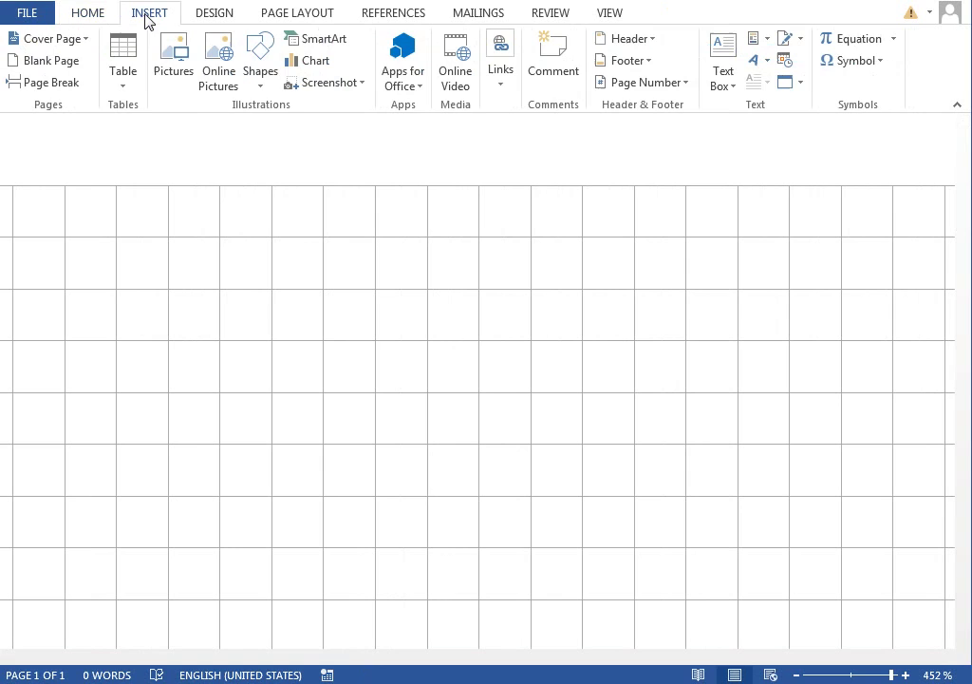
{"action": "left_click", "coordinate": [256, 74]}
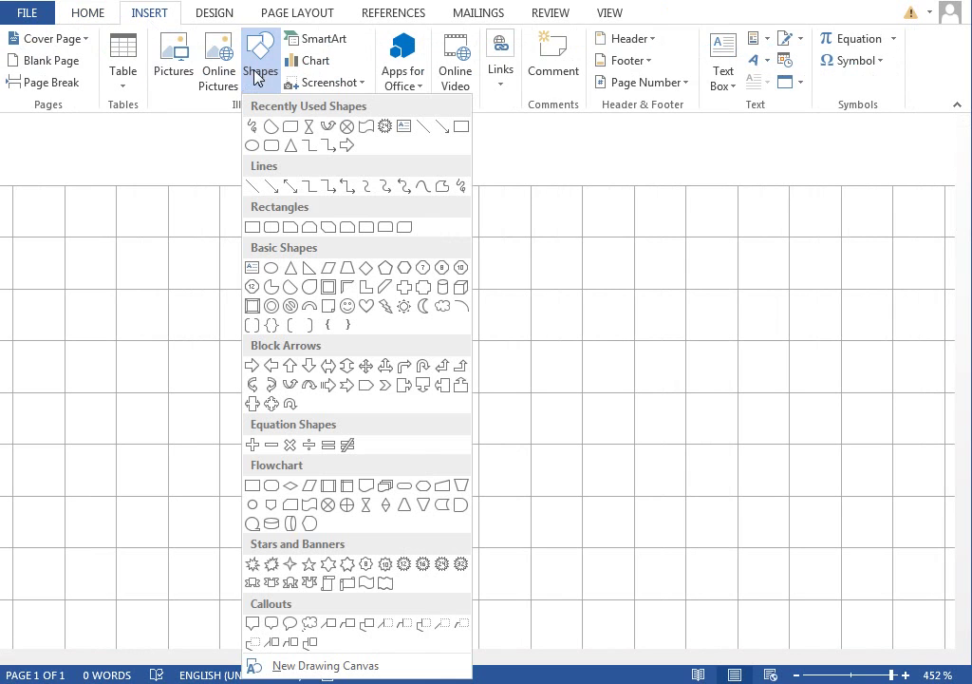
{"action": "left_click", "coordinate": [411, 231]}
{"action": "mouse_move", "coordinate": [167, 185]}
{"action": "left_mouse_down"}
{"action": "mouse_move", "coordinate": [445, 437]}
{"action": "mouse_move", "coordinate": [371, 374]}
{"action": "mouse_move", "coordinate": [473, 479]}
{"action": "left_mouse_up"}
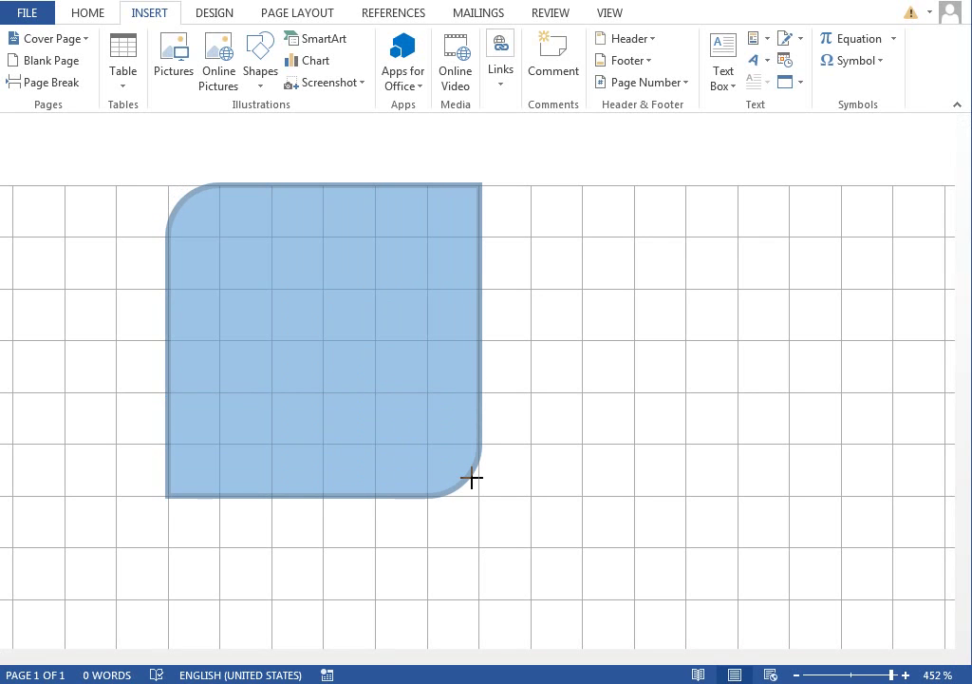
{"action": "left_click_drag", "start_coordinate": [473, 480], "coordinate": [473, 481]}
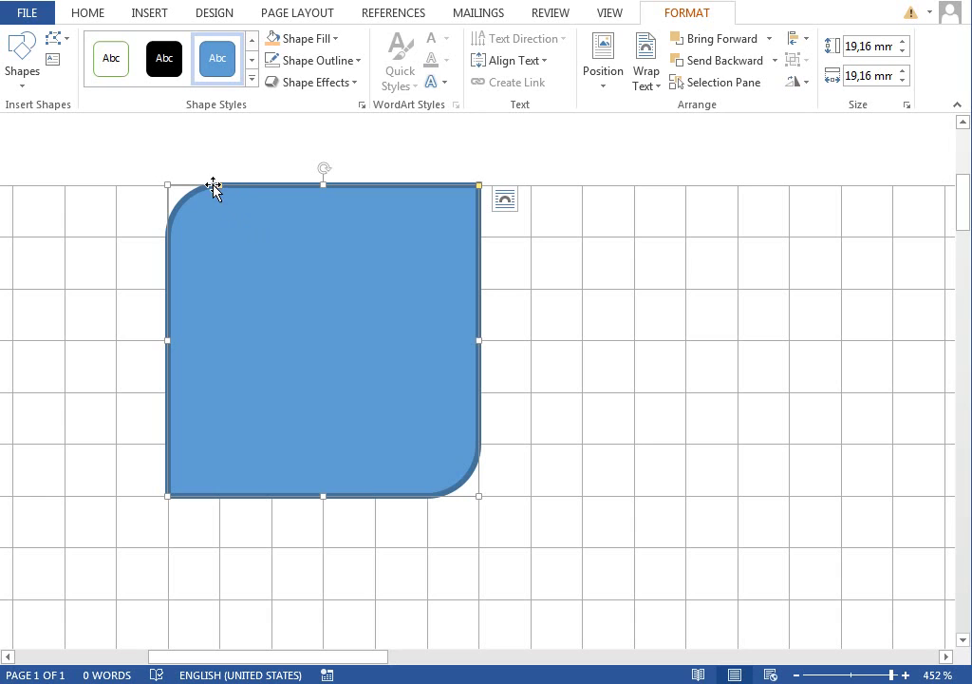
Maximise the rounding so the two opposite corners become full quarter circles
{"action": "left_click_drag", "start_coordinate": [212, 186], "coordinate": [354, 193]}
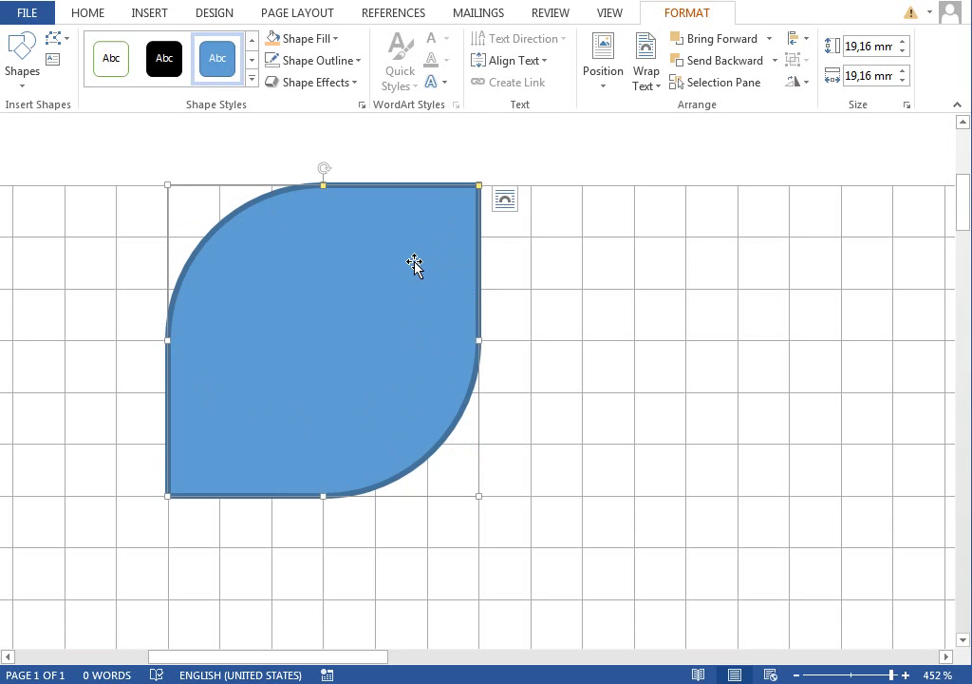
{"action": "mouse_move", "coordinate": [323, 187]}
{"action": "left_mouse_down"}
{"action": "mouse_move", "coordinate": [180, 186]}
{"action": "mouse_move", "coordinate": [374, 189]}
{"action": "mouse_move", "coordinate": [171, 184]}
{"action": "mouse_move", "coordinate": [352, 181]}
{"action": "mouse_move", "coordinate": [323, 186]}
{"action": "left_mouse_up"}
{"action": "mouse_move", "coordinate": [479, 187]}
{"action": "left_mouse_down"}
{"action": "mouse_move", "coordinate": [302, 193]}
{"action": "mouse_move", "coordinate": [540, 193]}
{"action": "left_mouse_up"}
In Edit Points mode, delete the square's top-right and bottom-left corner points
{"action": "right_click", "coordinate": [330, 272]}
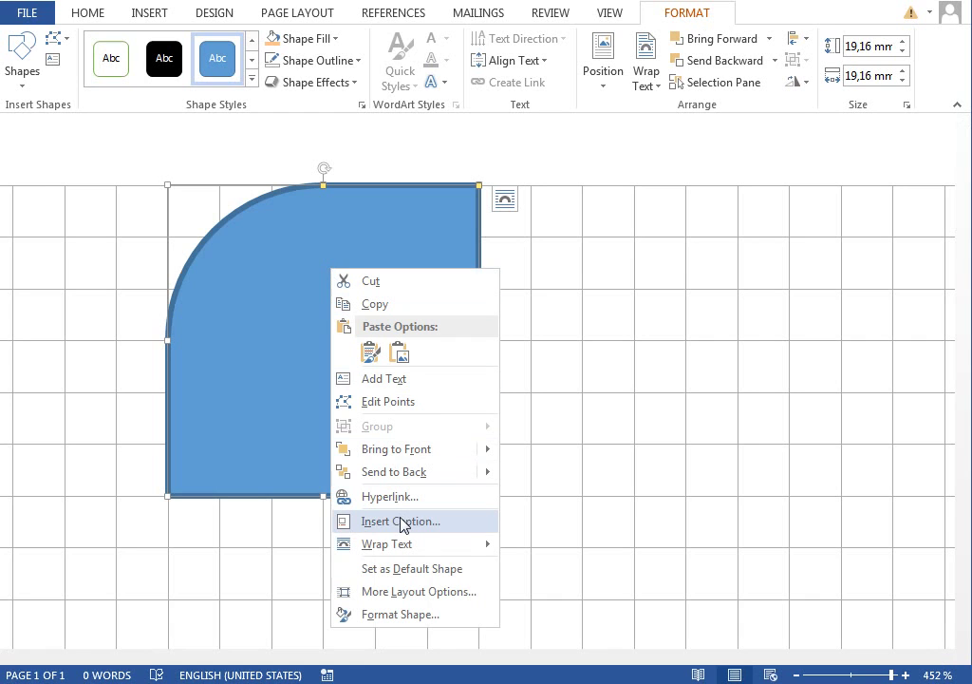
{"action": "left_click", "coordinate": [394, 402]}
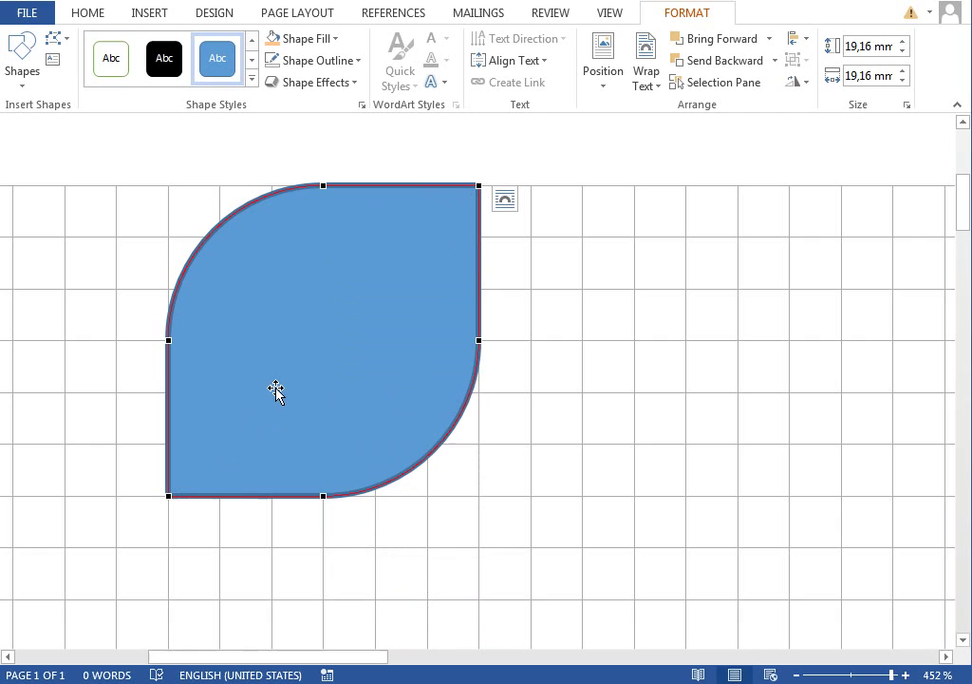
{"action": "right_click", "coordinate": [481, 186]}
{"action": "left_click", "coordinate": [484, 187]}
{"action": "right_click", "coordinate": [483, 187]}
{"action": "left_click", "coordinate": [517, 218]}
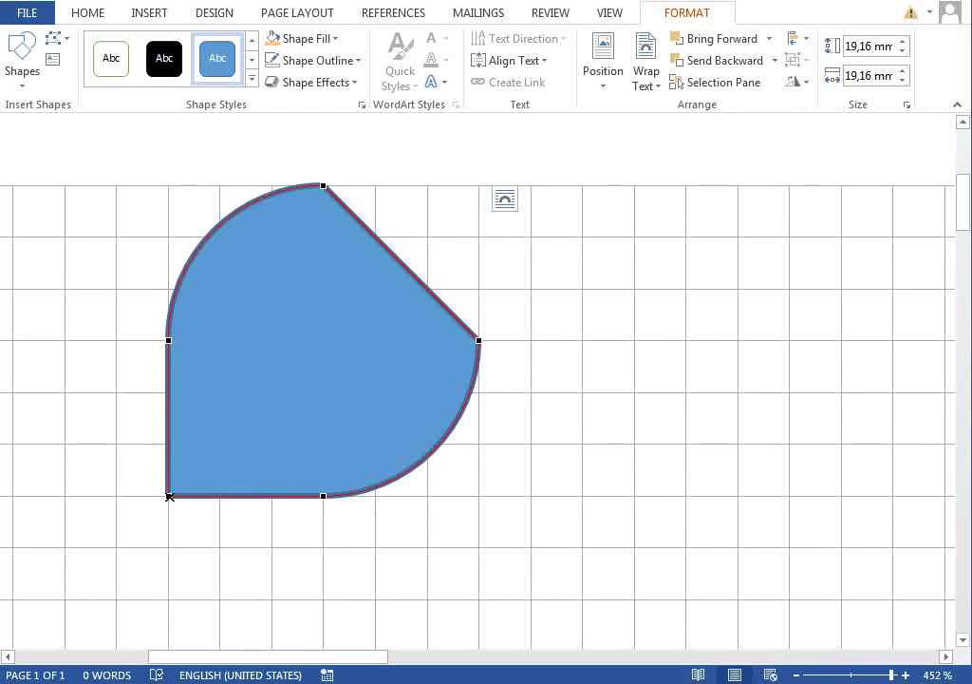
{"action": "left_click", "coordinate": [169, 495], "text": "ctrl"}
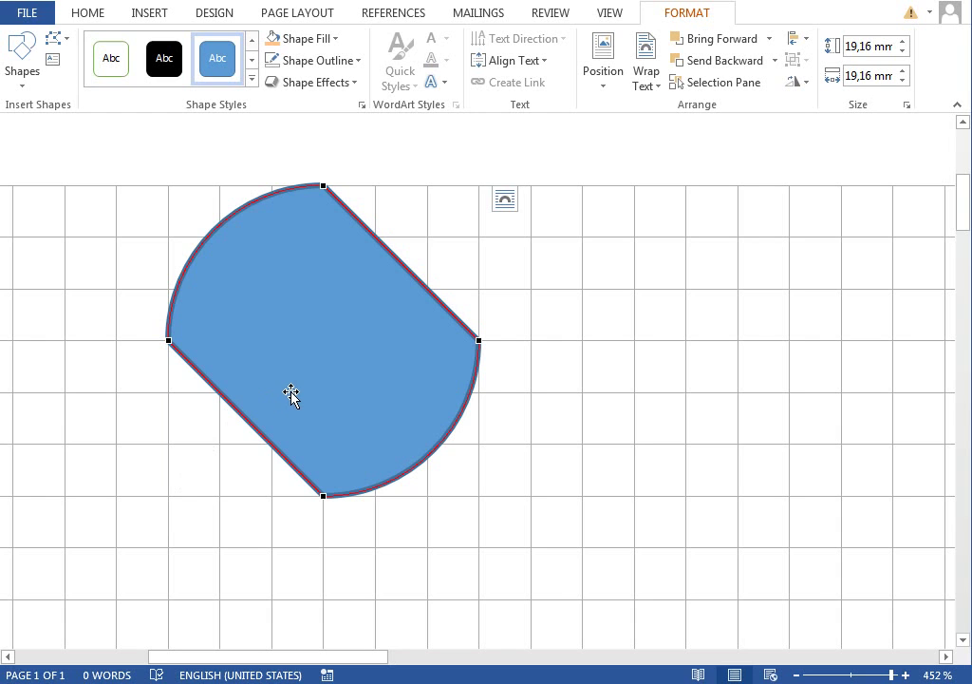
Pull the remaining points together into a pointed lens about 9,58 mm across, then reselect it
{"action": "left_click_drag", "start_coordinate": [324, 496], "coordinate": [171, 342]}
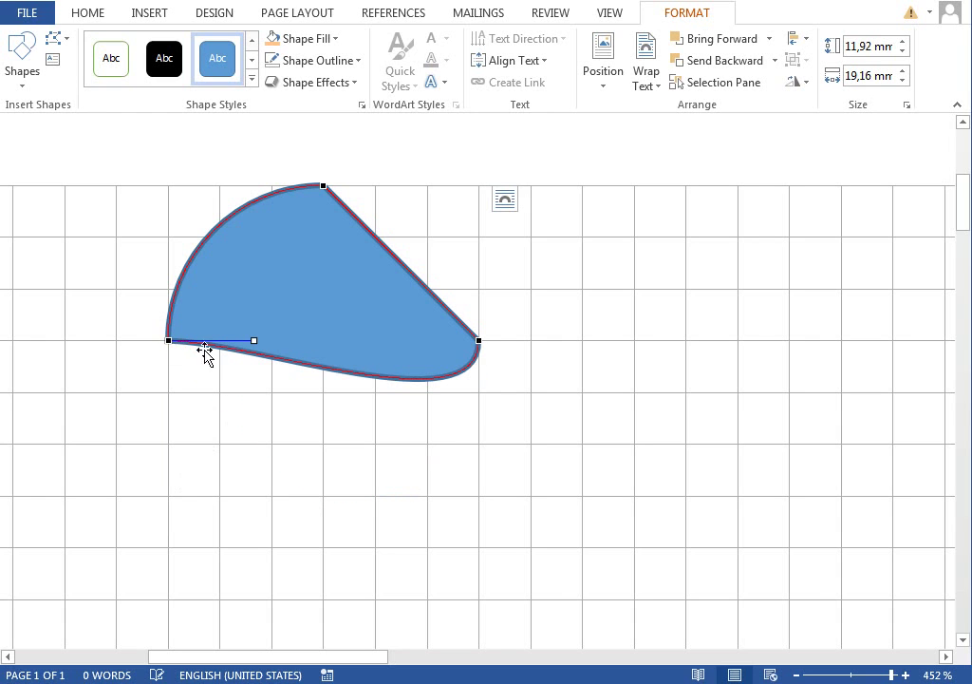
{"action": "left_click_drag", "start_coordinate": [478, 340], "coordinate": [324, 186]}
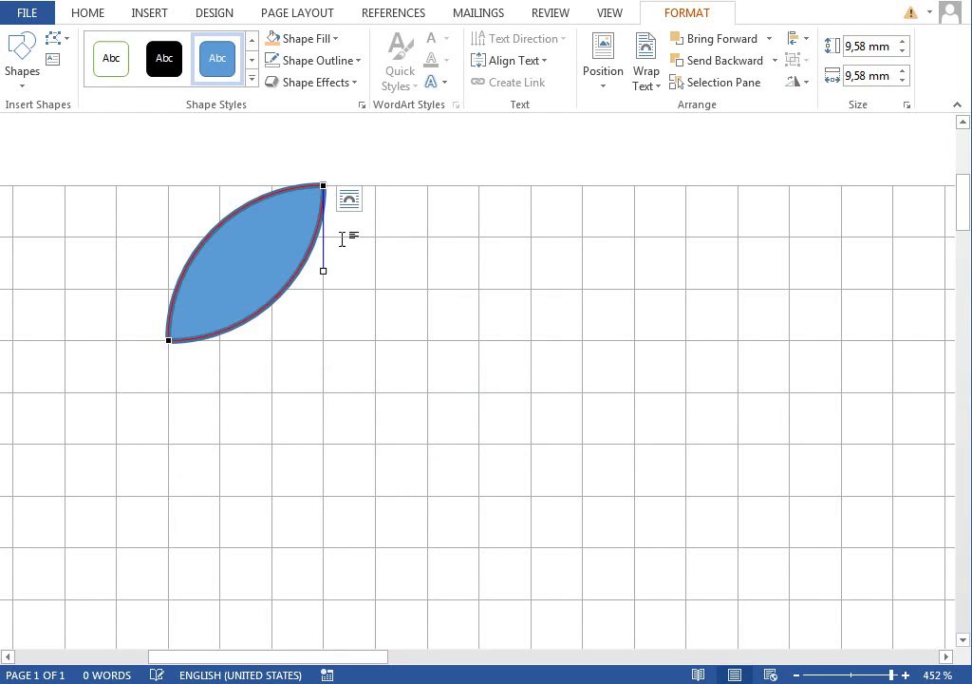
{"action": "left_click", "coordinate": [424, 285]}
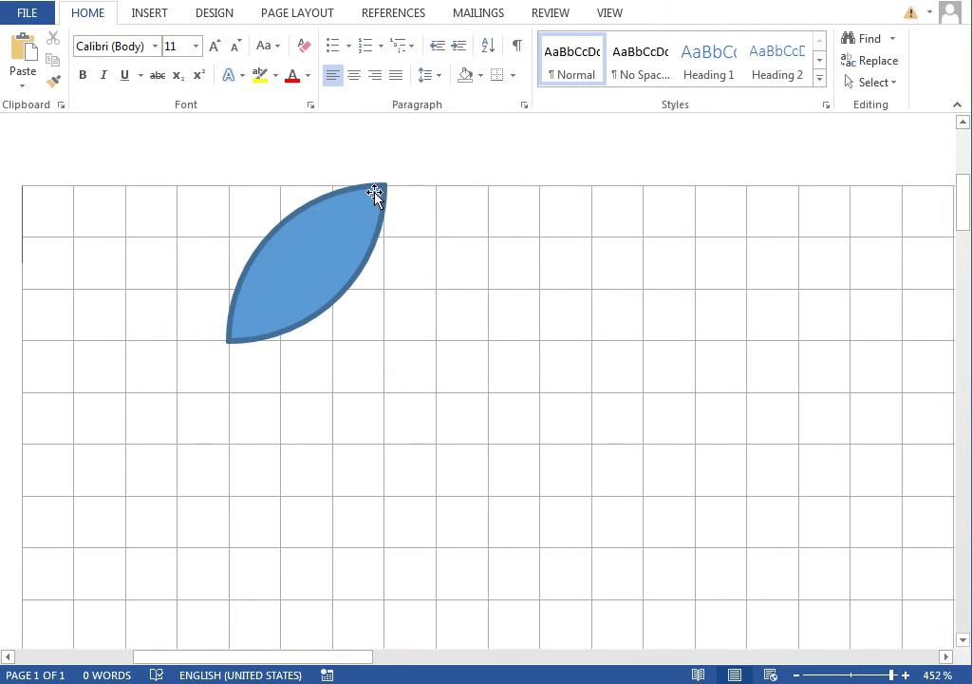
{"action": "left_click", "coordinate": [317, 289]}
Give the lens No Outline and place a copy rotated 90° beside it
{"action": "left_click_drag", "start_coordinate": [326, 657], "coordinate": [357, 657]}
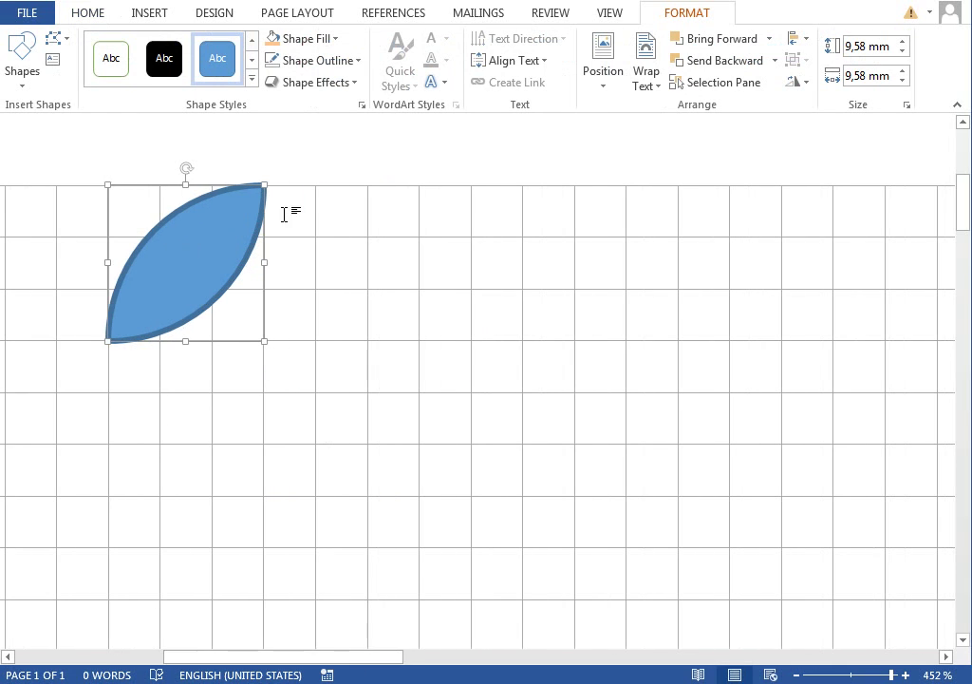
{"action": "left_click", "coordinate": [316, 60]}
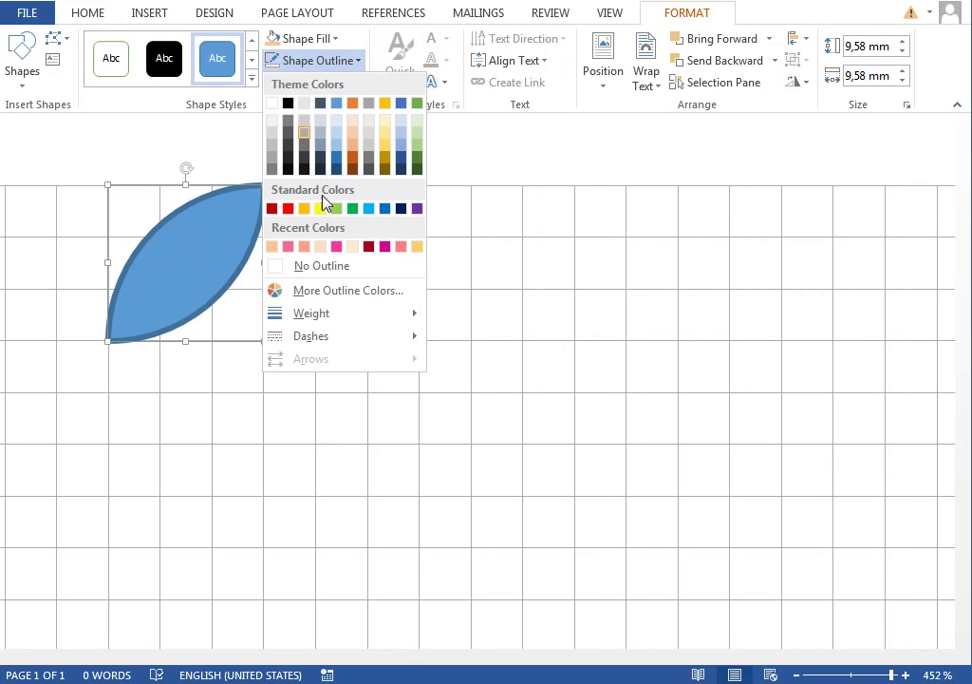
{"action": "left_click", "coordinate": [327, 266]}
{"action": "key", "text": "ctrl+v"}
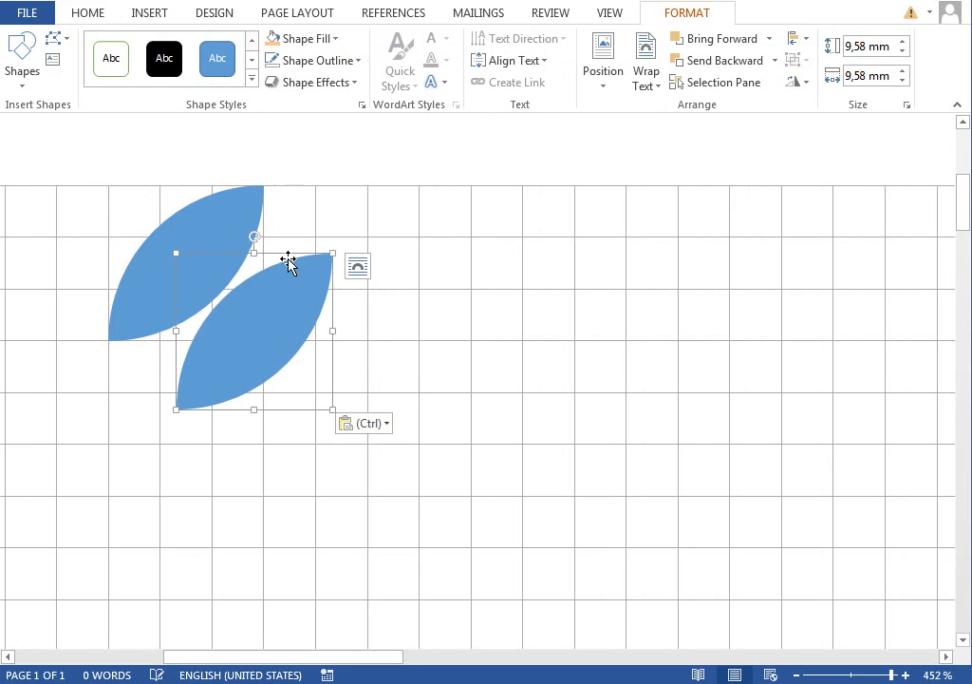
{"action": "left_click_drag", "start_coordinate": [249, 237], "coordinate": [366, 339]}
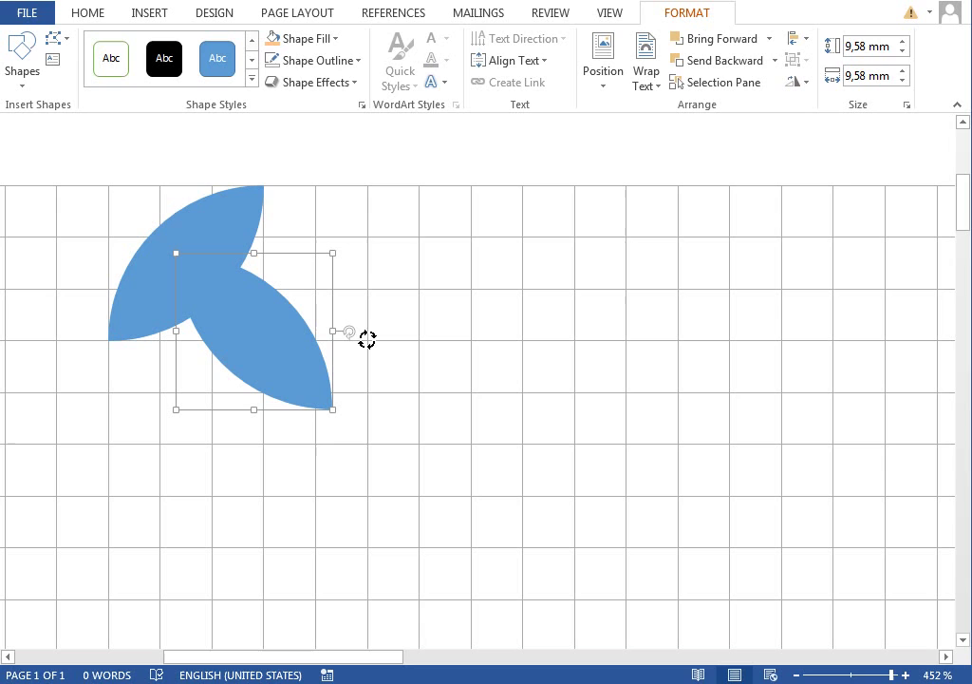
{"action": "key", "text": "Right"}
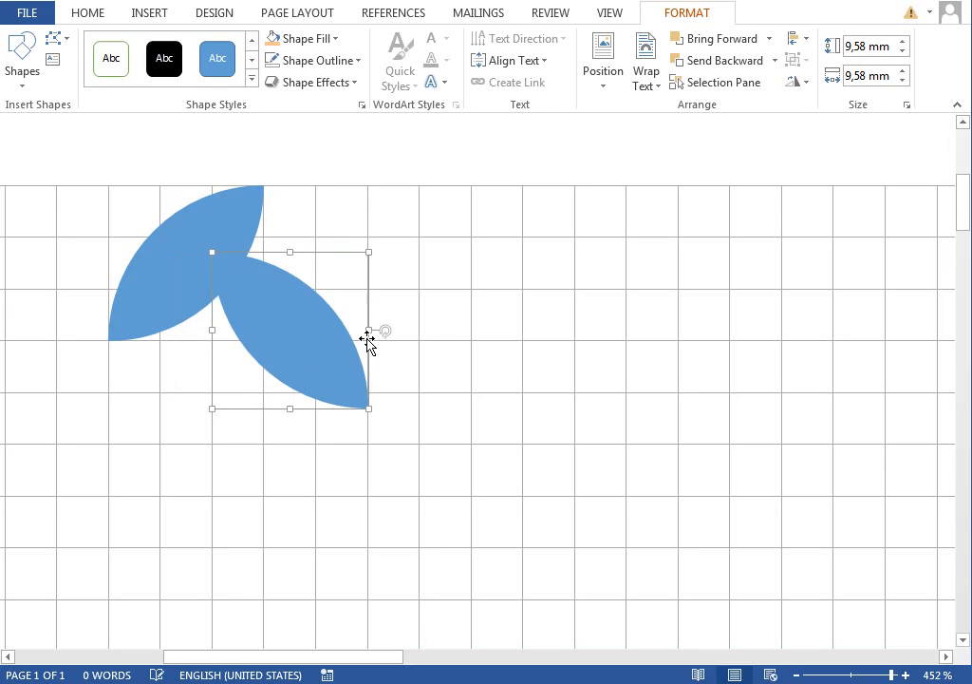
{"action": "key", "text": "Right"}
{"action": "key", "text": "Up"}
{"action": "key", "text": "Up"}
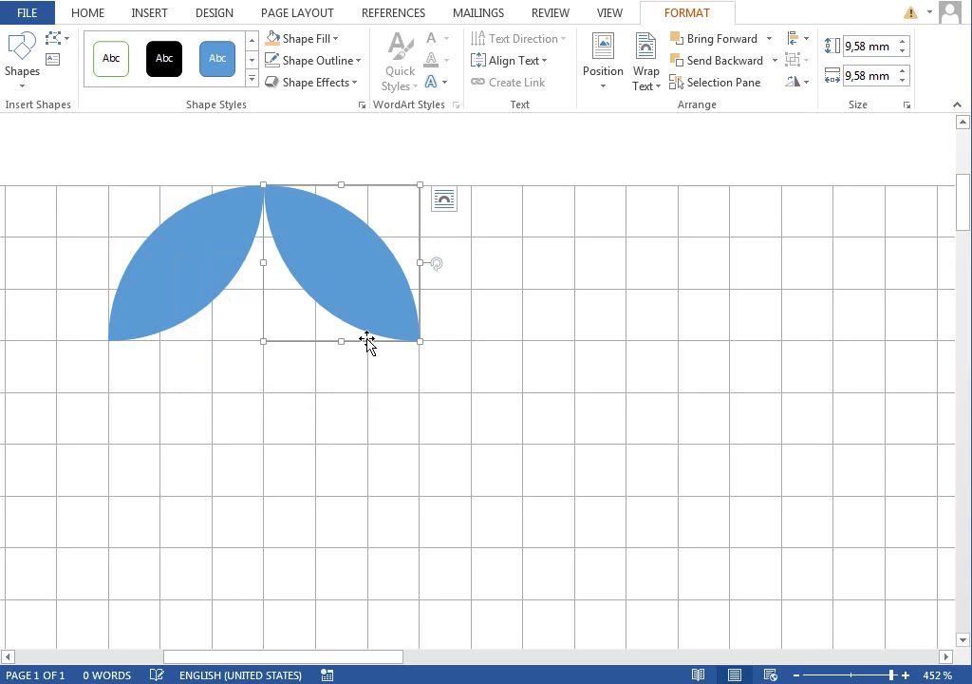
Copy the lens pair, rotate it and fit it below to close the four-petal circle
{"action": "left_click", "coordinate": [180, 290], "text": "shift"}
{"action": "mouse_move", "coordinate": [184, 294]}
{"action": "left_mouse_down"}
{"action": "mouse_move", "coordinate": [213, 290]}
{"action": "mouse_move", "coordinate": [414, 463]}
{"action": "mouse_move", "coordinate": [427, 410]}
{"action": "left_mouse_up"}
{"action": "mouse_move", "coordinate": [311, 378]}
{"action": "left_mouse_down"}
{"action": "mouse_move", "coordinate": [540, 467]}
{"action": "mouse_move", "coordinate": [549, 484]}
{"action": "left_mouse_up"}
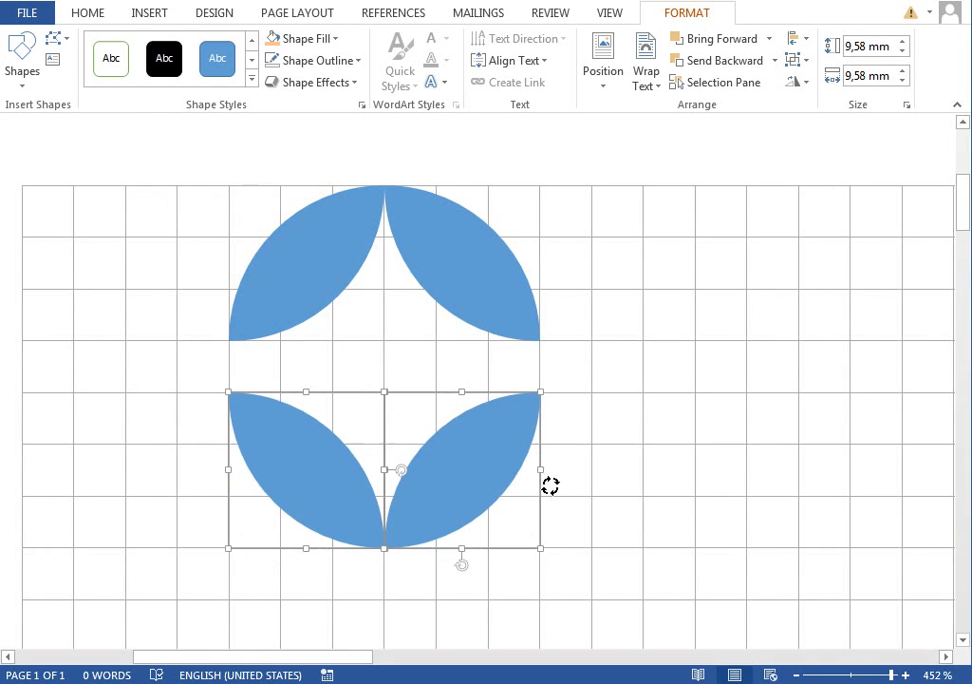
{"action": "key", "text": "Up"}
{"action": "left_click", "coordinate": [596, 405]}
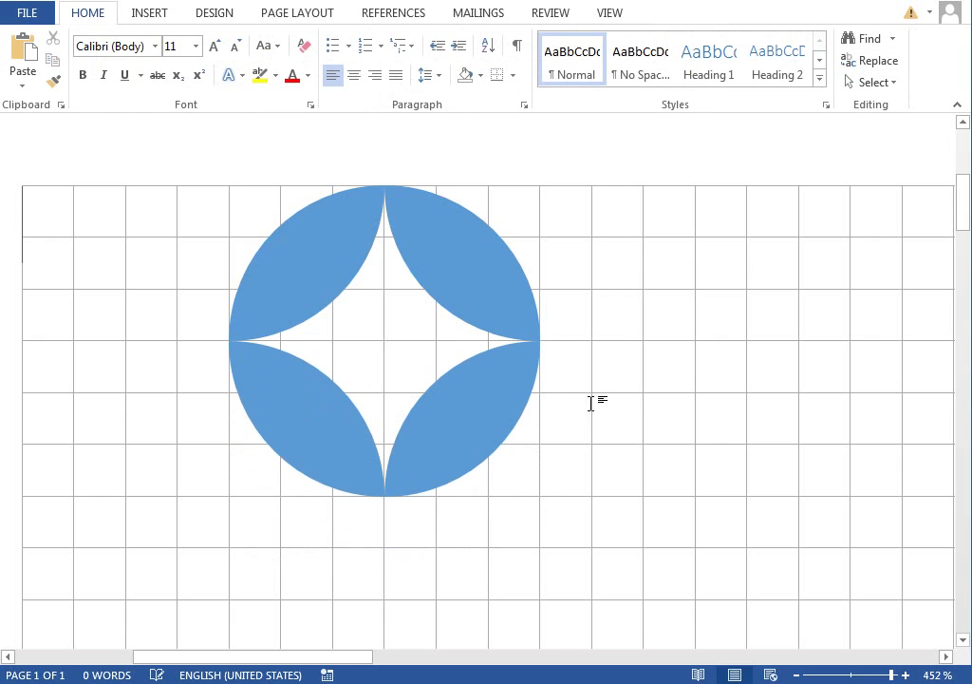
Group the four lenses into a single petal-circle motif
{"action": "left_click", "coordinate": [310, 263]}
{"action": "left_click", "coordinate": [434, 258], "text": "shift"}
{"action": "left_click", "coordinate": [484, 430], "text": "shift"}
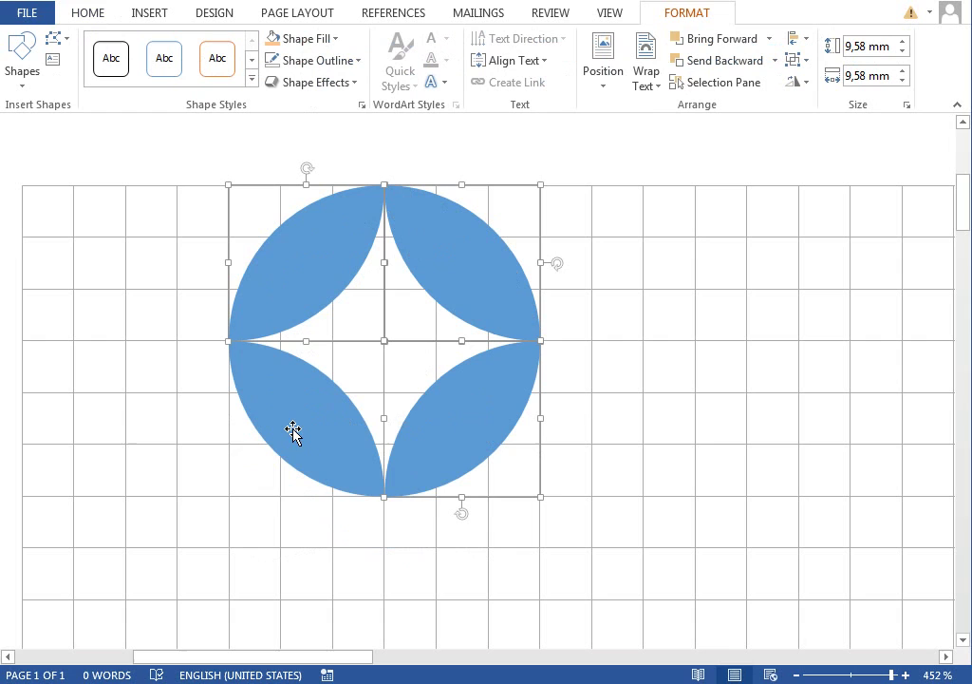
{"action": "left_click", "coordinate": [292, 431], "text": "shift"}
{"action": "left_click", "coordinate": [795, 60]}
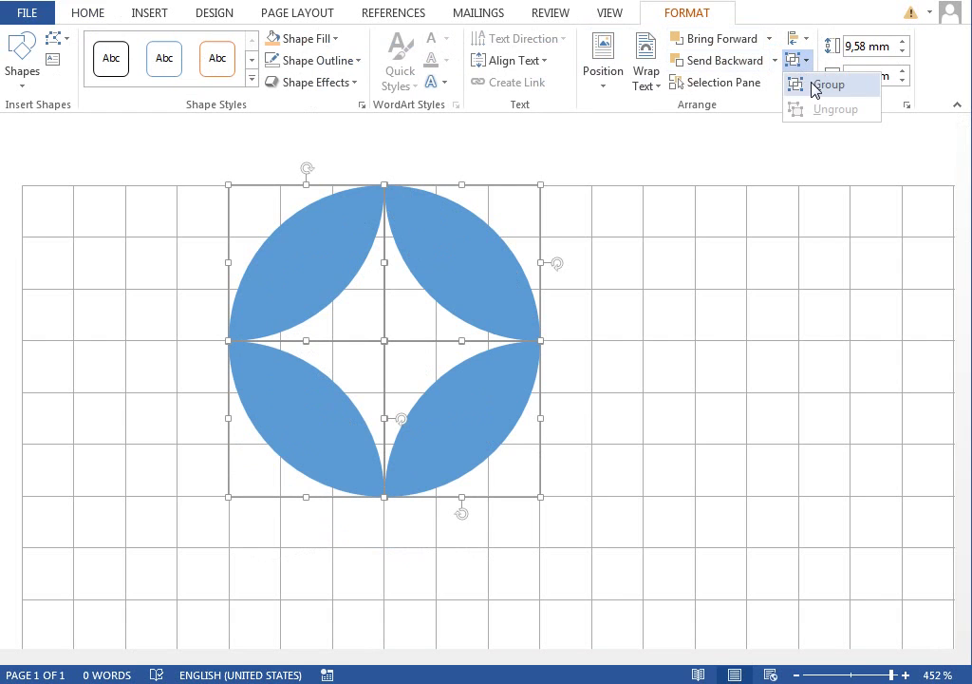
{"action": "left_click", "coordinate": [815, 85]}
Paste two copies of the motif and nudge them into a row of three
{"action": "key", "text": "ctrl+c"}
{"action": "key", "text": "ctrl+v"}
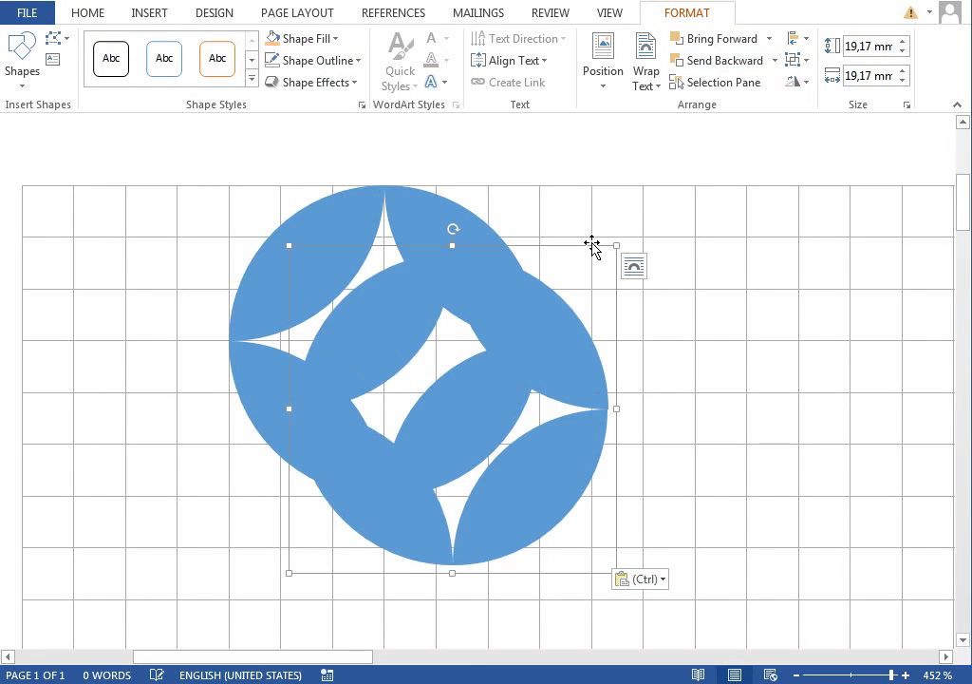
{"action": "key", "text": "Right"}
{"action": "key", "text": "Right"}
{"action": "key", "text": "Right"}
{"action": "key", "text": "Right"}
{"action": "key", "text": "Up"}
{"action": "key", "text": "Right"}
{"action": "key", "text": "Up"}
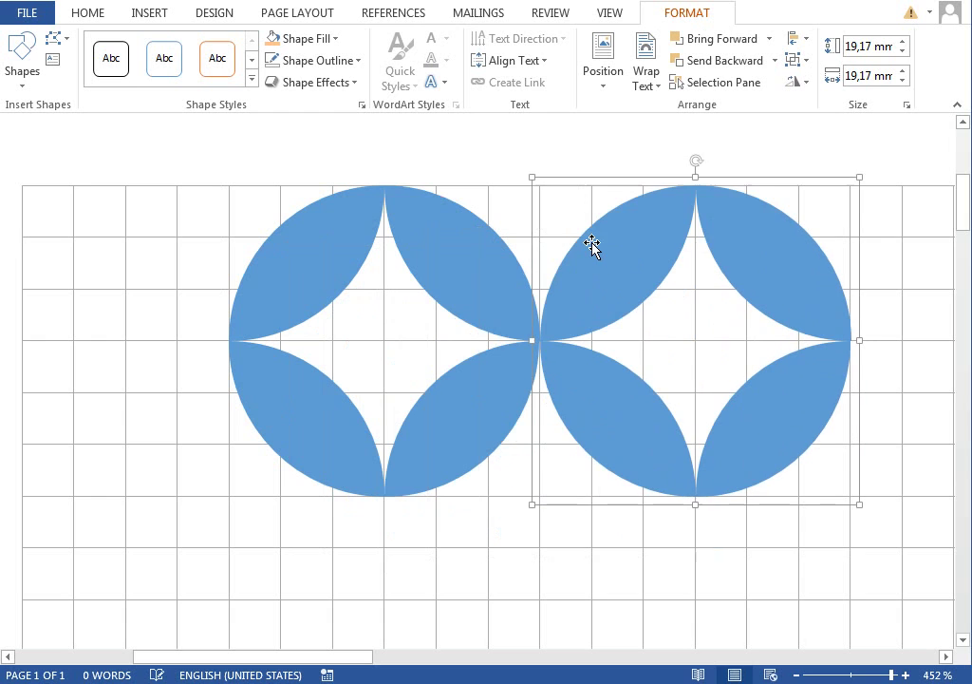
{"action": "key", "text": "ctrl+v"}
{"action": "key", "text": "Right"}
{"action": "key", "text": "Right"}
{"action": "key", "text": "Right"}
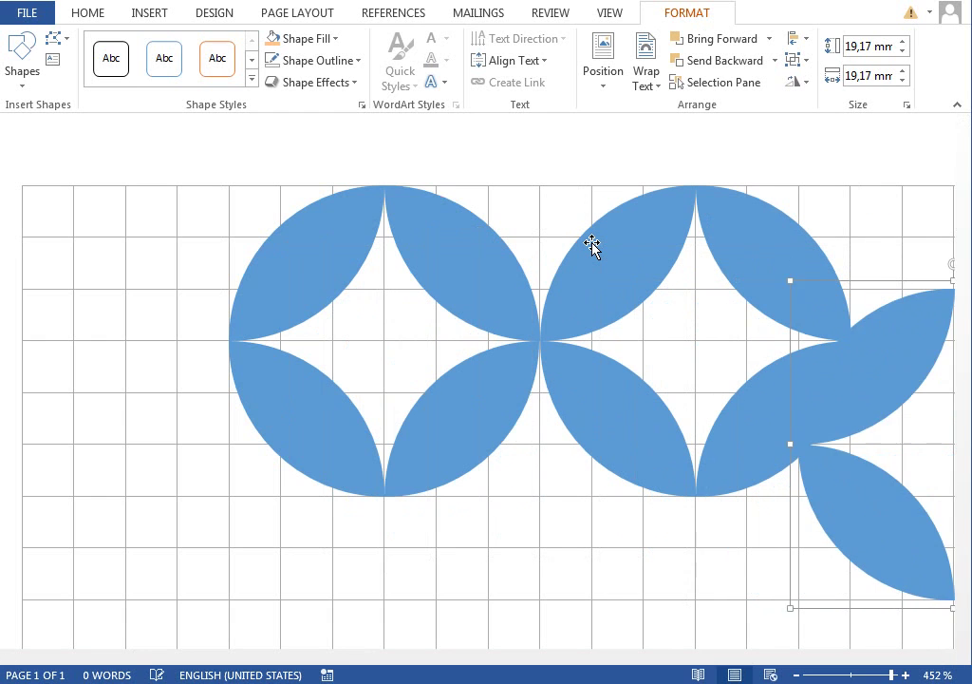
{"action": "key", "text": "Right"}
{"action": "key", "text": "Up"}
{"action": "key", "text": "Up"}
{"action": "key", "text": "Up"}
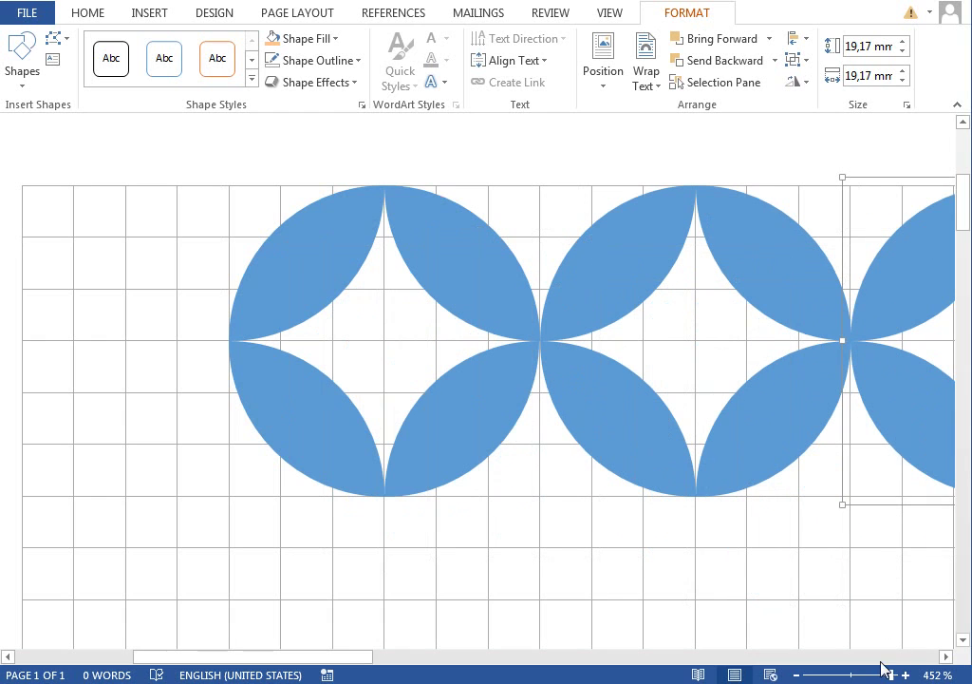
Copy the row of three motifs and place a second row beneath it
{"action": "left_click_drag", "start_coordinate": [892, 675], "coordinate": [876, 675]}
{"action": "scroll", "coordinate": [449, 603], "scroll_direction": "right", "scroll_amount": 3}
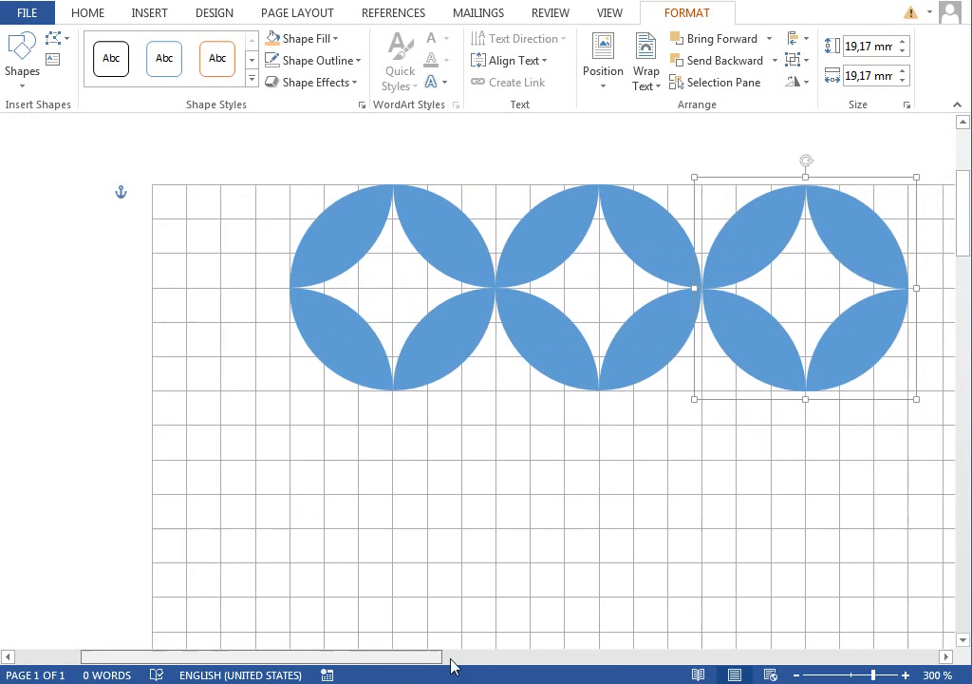
{"action": "scroll", "coordinate": [494, 494], "scroll_direction": "right", "scroll_amount": 3}
{"action": "left_click", "coordinate": [536, 359], "text": "shift"}
{"action": "left_click", "coordinate": [337, 354], "text": "shift"}
{"action": "key", "text": "ctrl+c"}
{"action": "key", "text": "ctrl+v"}
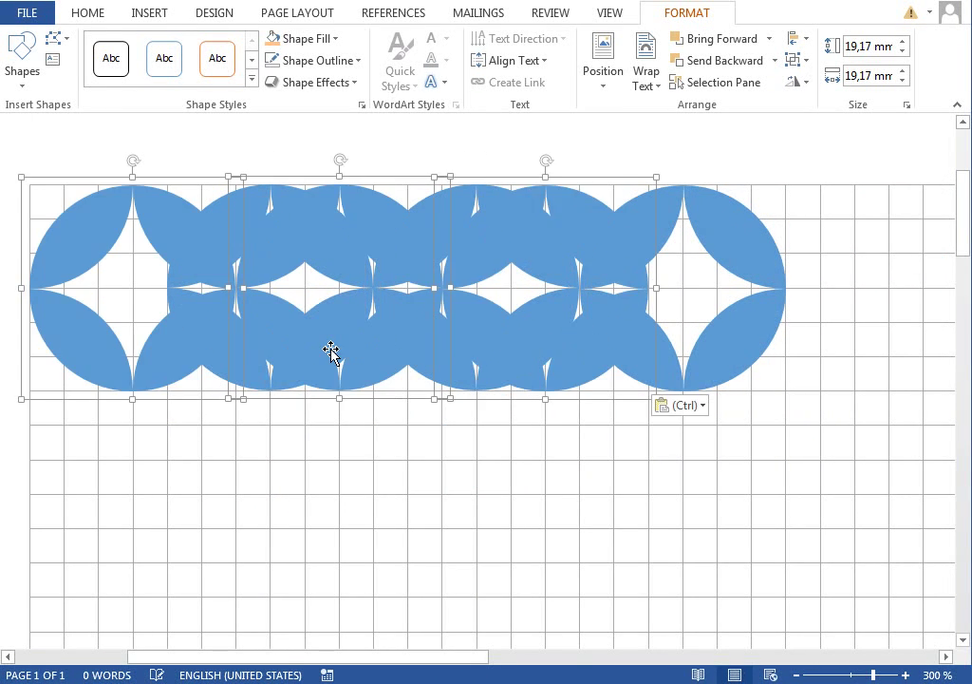
{"action": "key", "text": "Down"}
{"action": "key", "text": "Down"}
{"action": "key", "text": "Down"}
{"action": "key", "text": "Down"}
{"action": "key", "text": "Right"}
{"action": "key", "text": "Right"}
{"action": "key", "text": "Down"}
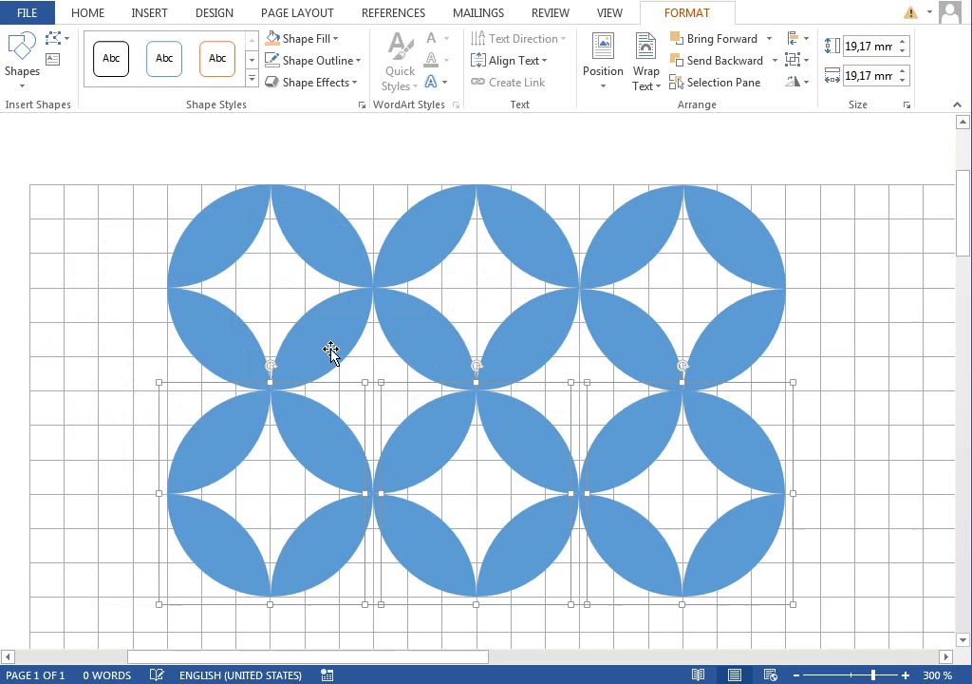
Paste a third row below and nudge it into alignment
{"action": "scroll", "coordinate": [493, 321], "scroll_direction": "down", "scroll_amount": 3}
{"action": "key", "text": "ctrl+v"}
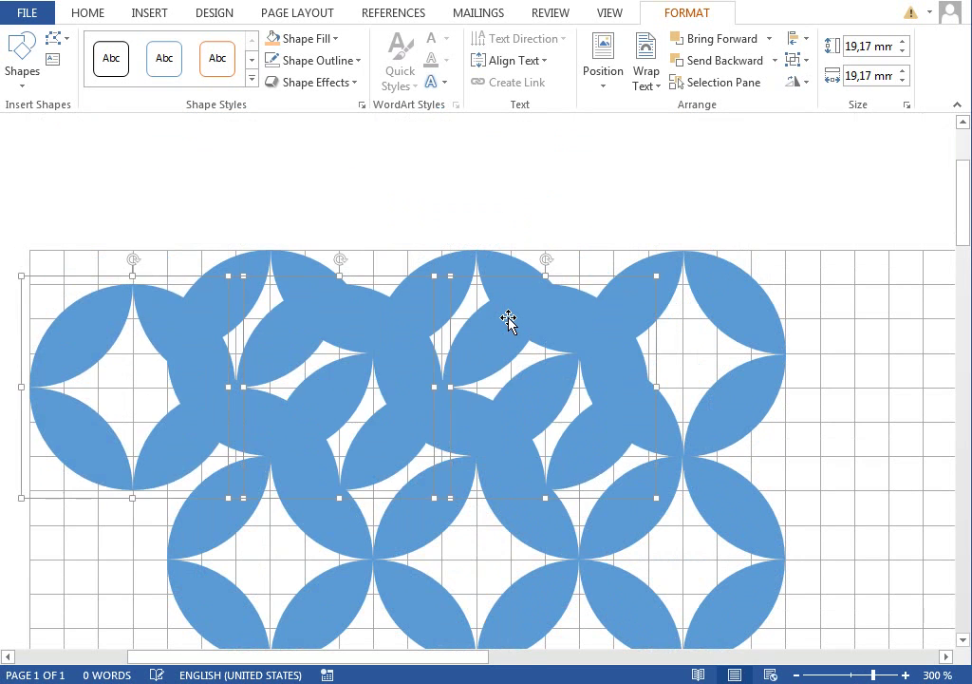
{"action": "key", "text": "Down"}
{"action": "key", "text": "Down"}
{"action": "key", "text": "Down"}
{"action": "key", "text": "Down"}
{"action": "key", "text": "Down"}
{"action": "key", "text": "Down"}
{"action": "key", "text": "Down"}
{"action": "scroll", "coordinate": [508, 321], "scroll_direction": "down", "scroll_amount": 3}
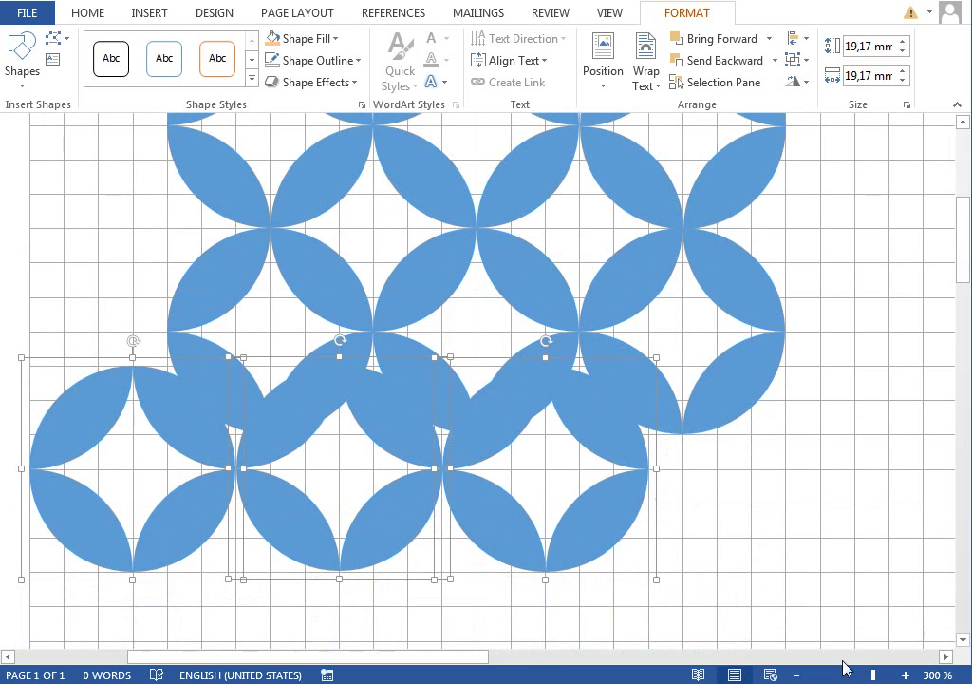
{"action": "left_click_drag", "start_coordinate": [872, 674], "coordinate": [861, 674]}
{"action": "key", "text": "Down"}
{"action": "key", "text": "Right"}
{"action": "key", "text": "Right"}
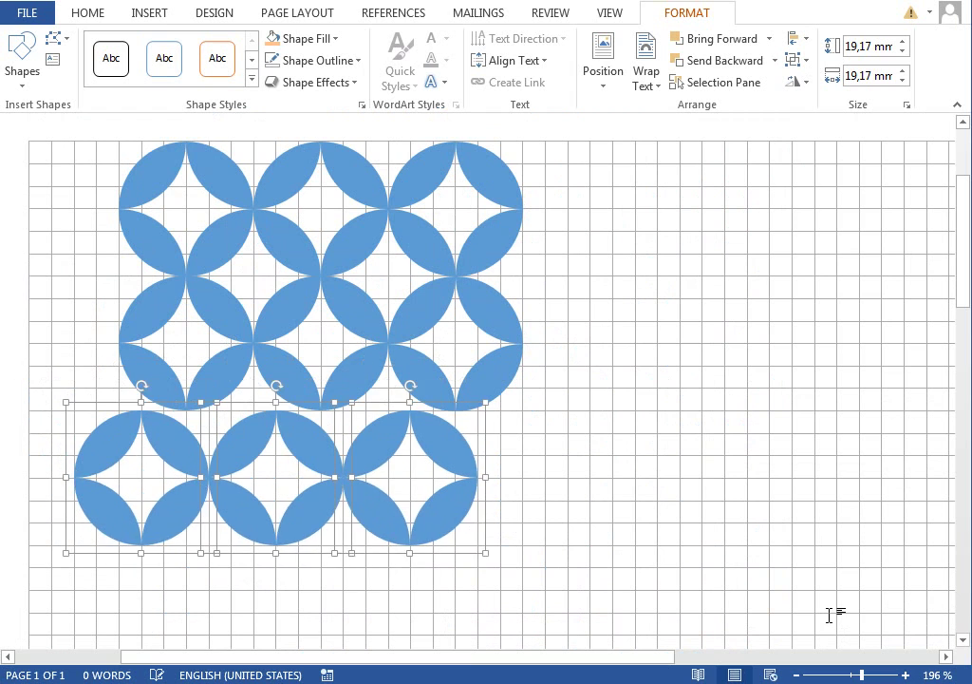
{"action": "key", "text": "Right"}
{"action": "key", "text": "Right"}
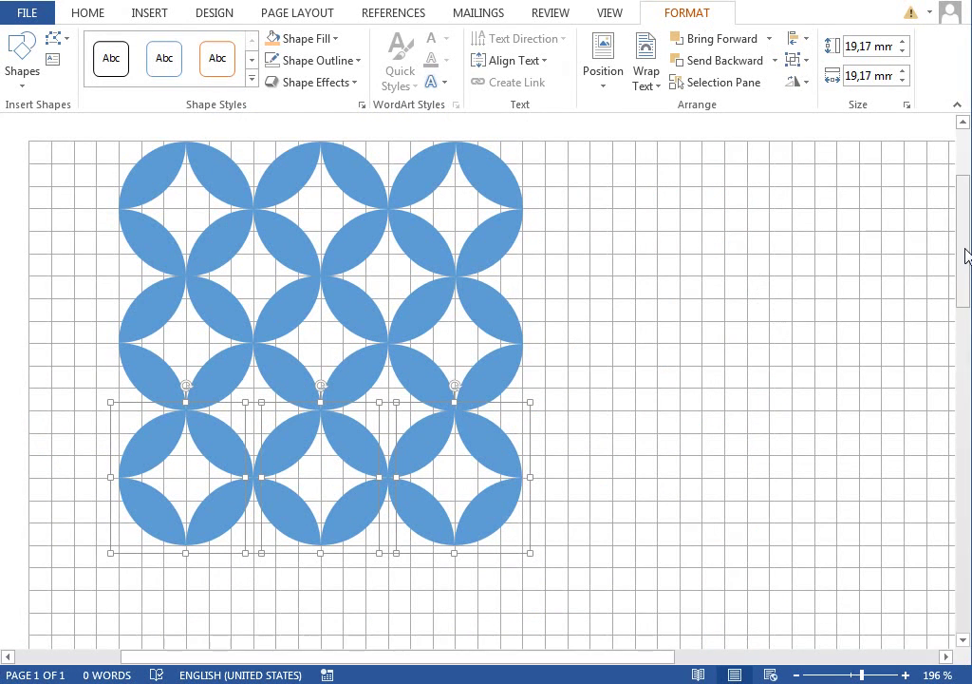
Select all nine petal-circle motifs
{"action": "scroll", "coordinate": [954, 240], "scroll_direction": "up", "scroll_amount": 1}
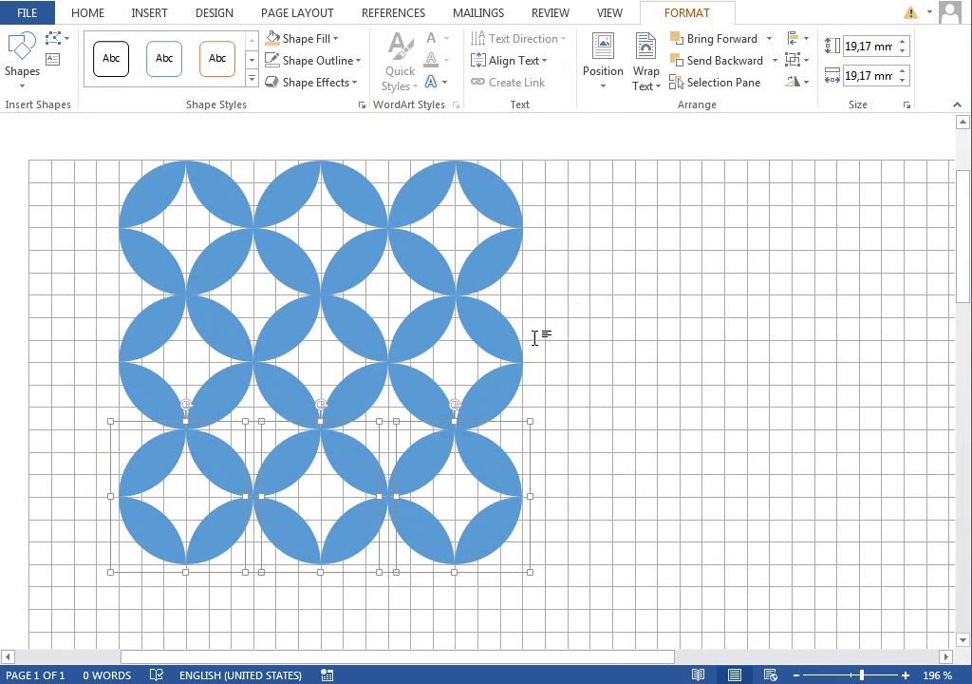
{"action": "left_click", "coordinate": [486, 304], "text": "shift"}
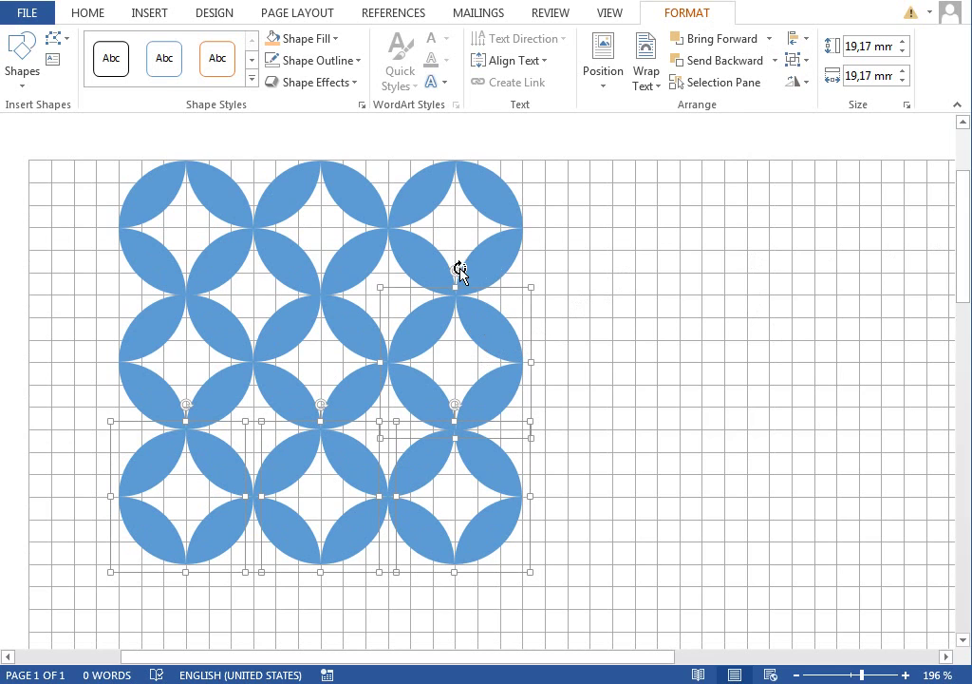
{"action": "left_click", "coordinate": [417, 269], "text": "shift"}
{"action": "left_click", "coordinate": [365, 271], "text": "shift"}
{"action": "left_click", "coordinate": [359, 332], "text": "shift"}
{"action": "left_click", "coordinate": [234, 340], "text": "shift"}
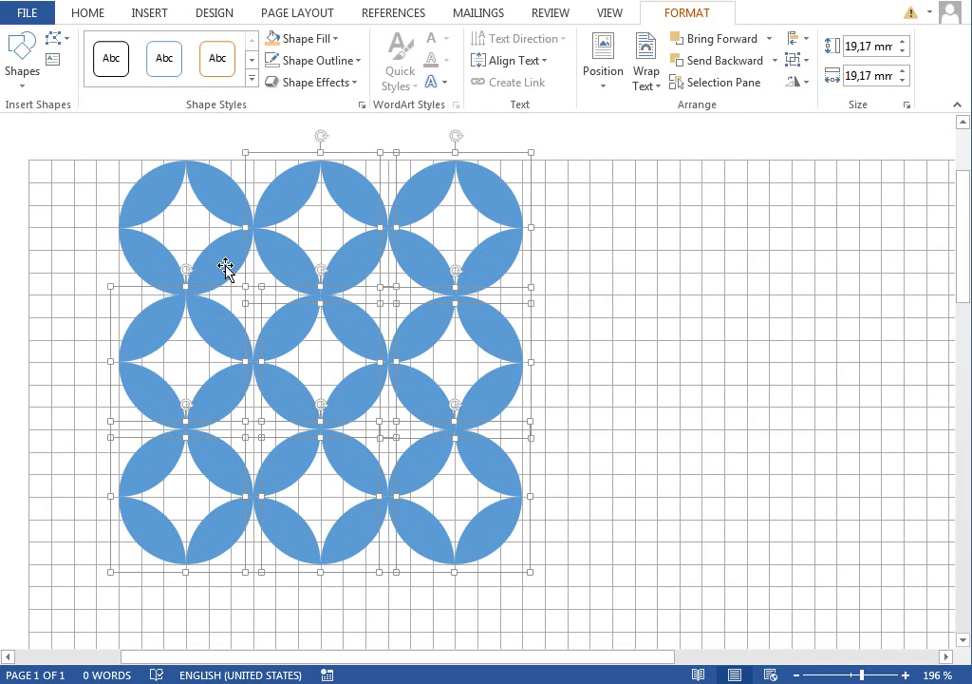
{"action": "left_click", "coordinate": [225, 269], "text": "shift"}
Ungroup all motifs and fill every petal light orange
{"action": "left_click", "coordinate": [796, 60]}
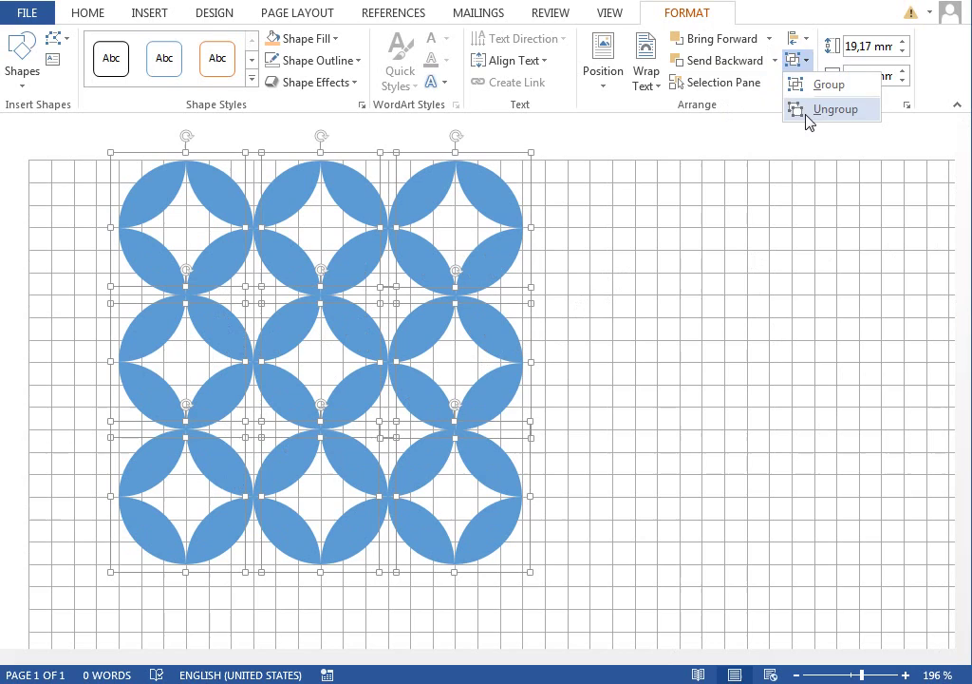
{"action": "left_click", "coordinate": [833, 109]}
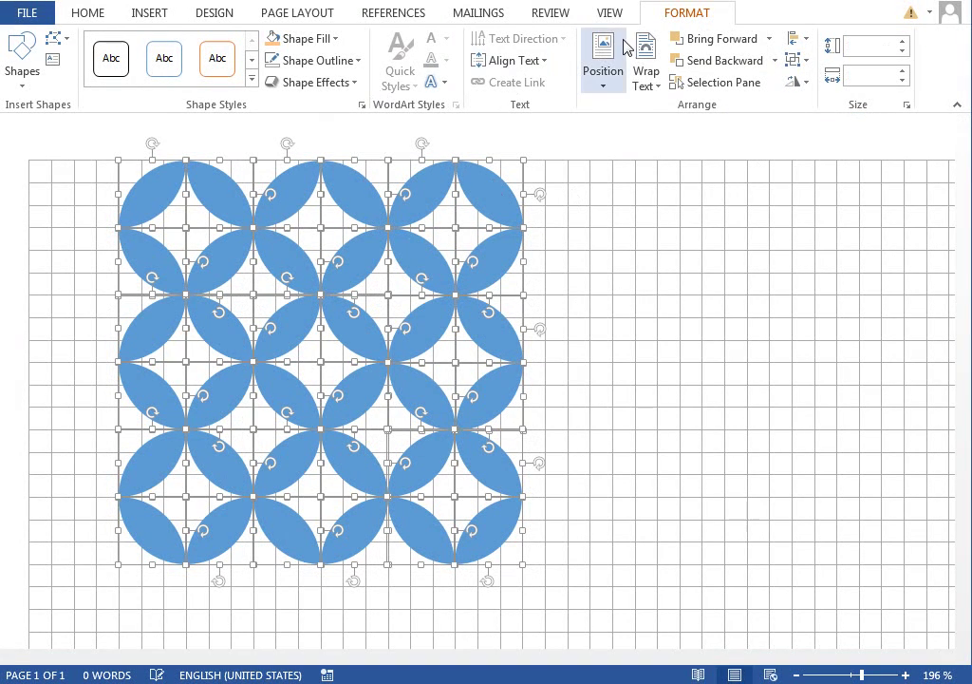
{"action": "left_click", "coordinate": [327, 39]}
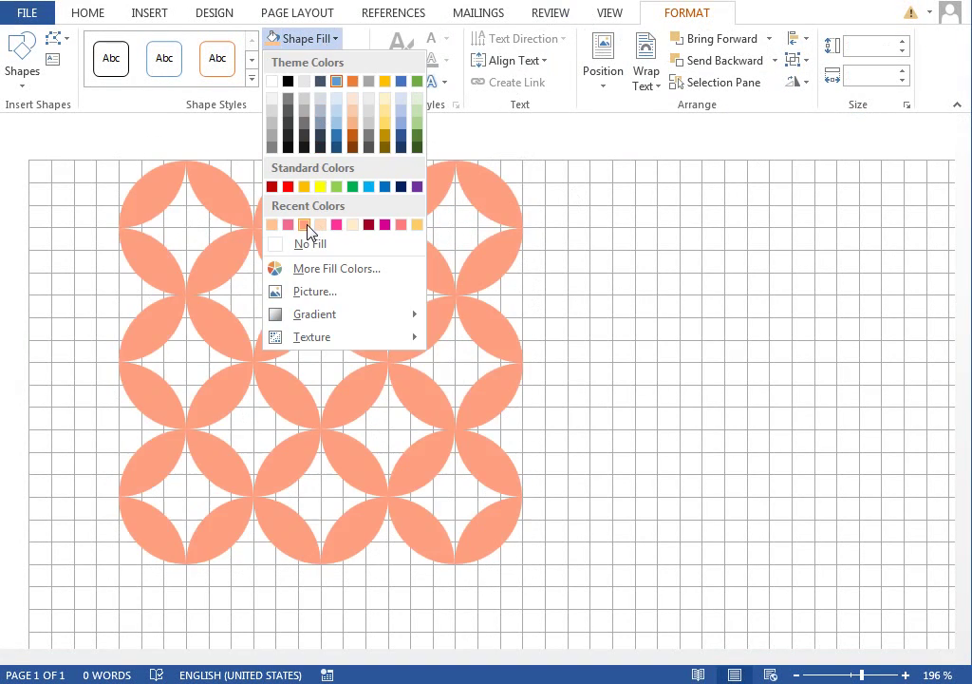
{"action": "left_click", "coordinate": [279, 226]}
{"action": "left_click", "coordinate": [630, 272]}
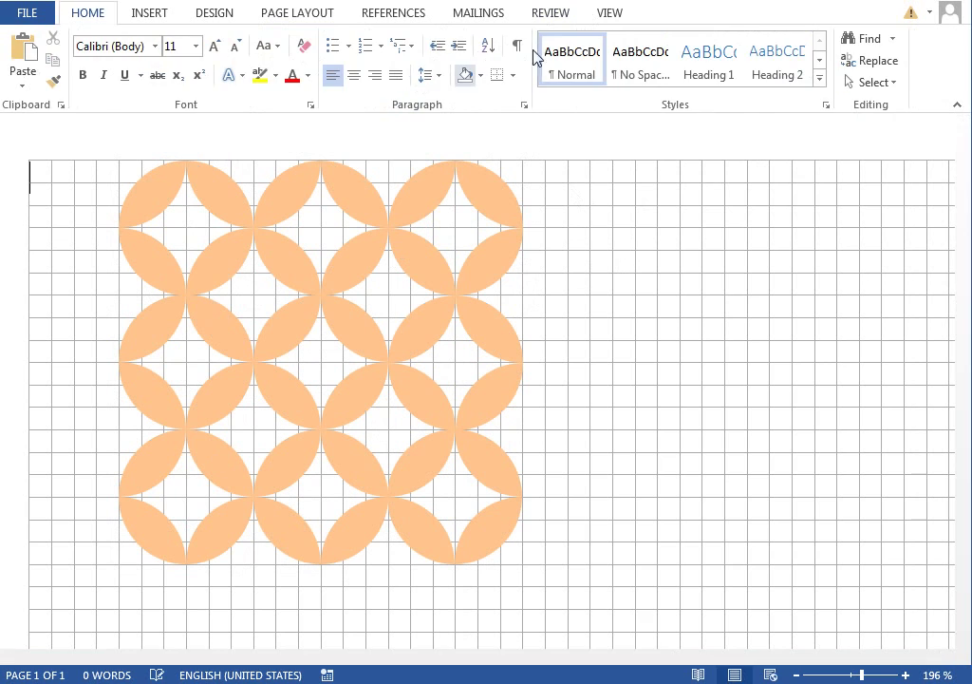
Hide the gridlines and set the page color to pale peach
{"action": "left_click", "coordinate": [608, 12]}
{"action": "left_click", "coordinate": [223, 61]}
{"action": "left_click", "coordinate": [221, 13]}
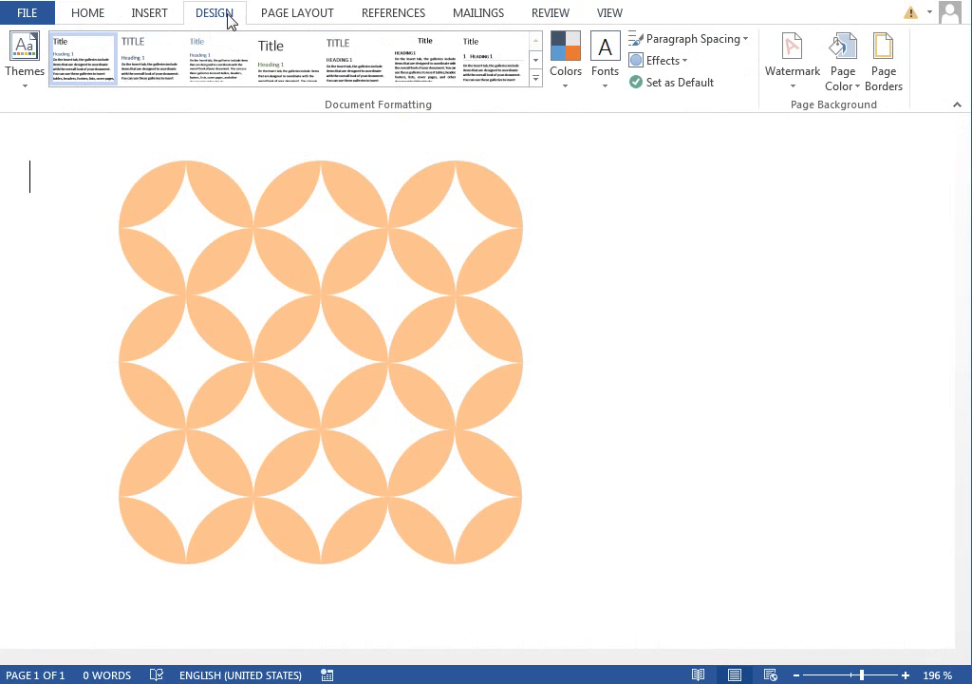
{"action": "left_click", "coordinate": [848, 67]}
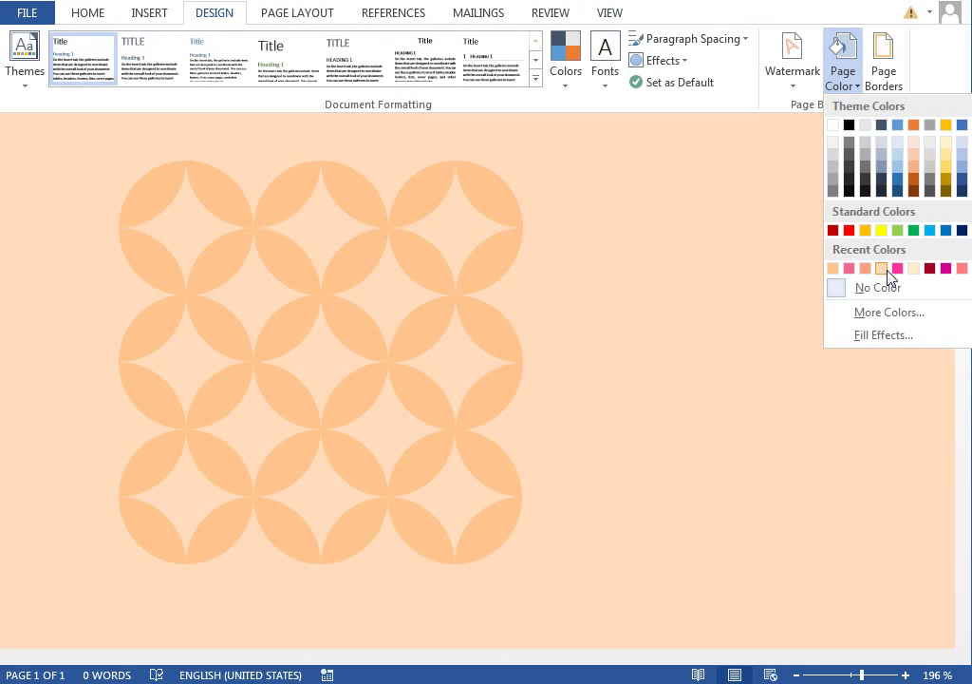
{"action": "left_click", "coordinate": [883, 269]}
Fill ten scattered leaves across the pattern with coral
{"action": "left_click", "coordinate": [152, 275]}
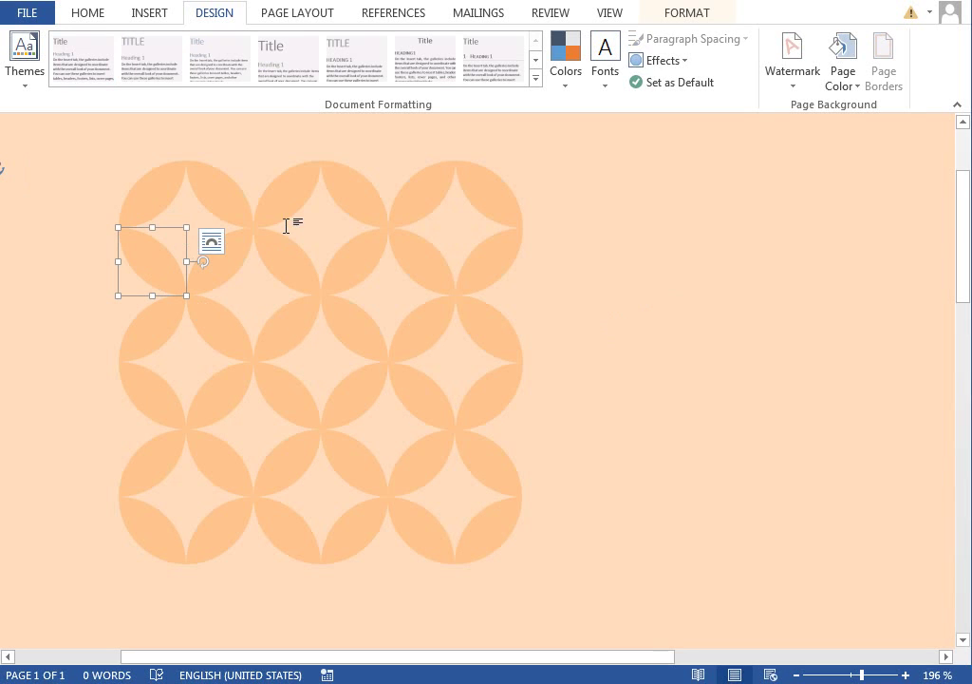
{"action": "left_click", "coordinate": [288, 213], "text": "shift"}
{"action": "left_click", "coordinate": [344, 327], "text": "shift"}
{"action": "left_click", "coordinate": [475, 279], "text": "shift"}
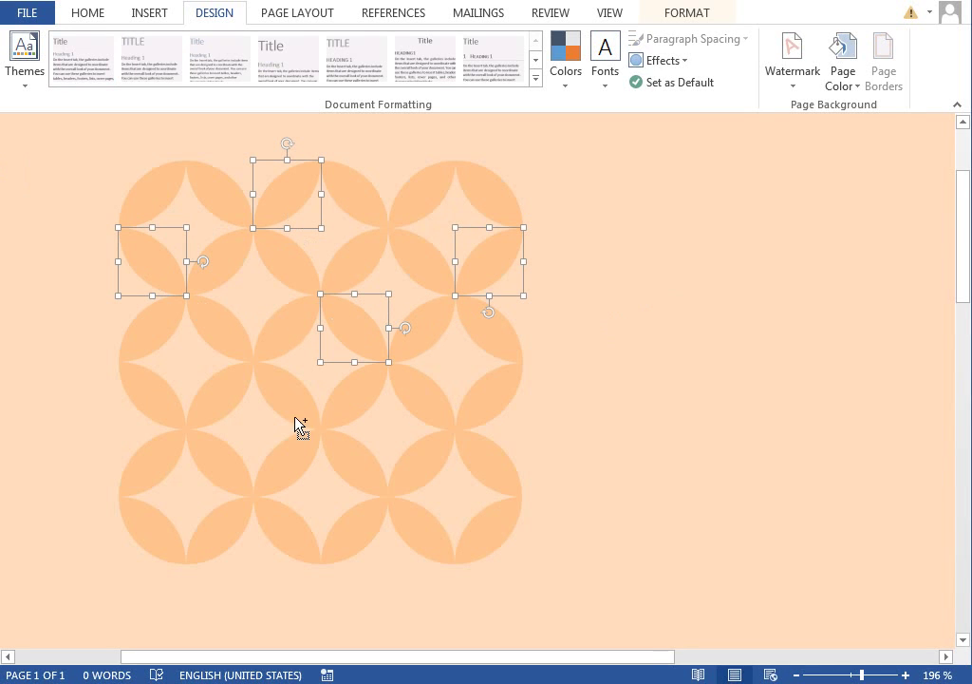
{"action": "left_click", "coordinate": [294, 412], "text": "shift"}
{"action": "left_click", "coordinate": [208, 449], "text": "shift"}
{"action": "left_click", "coordinate": [372, 489], "text": "shift"}
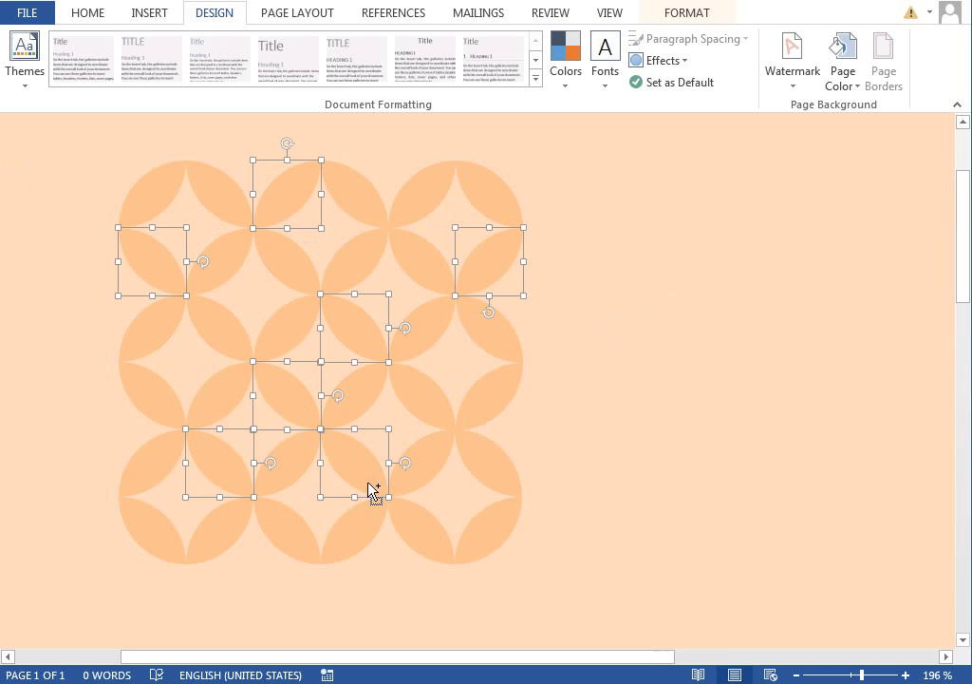
{"action": "left_click", "coordinate": [422, 523], "text": "shift"}
{"action": "left_click", "coordinate": [436, 439], "text": "shift"}
{"action": "left_click", "coordinate": [171, 558], "text": "shift"}
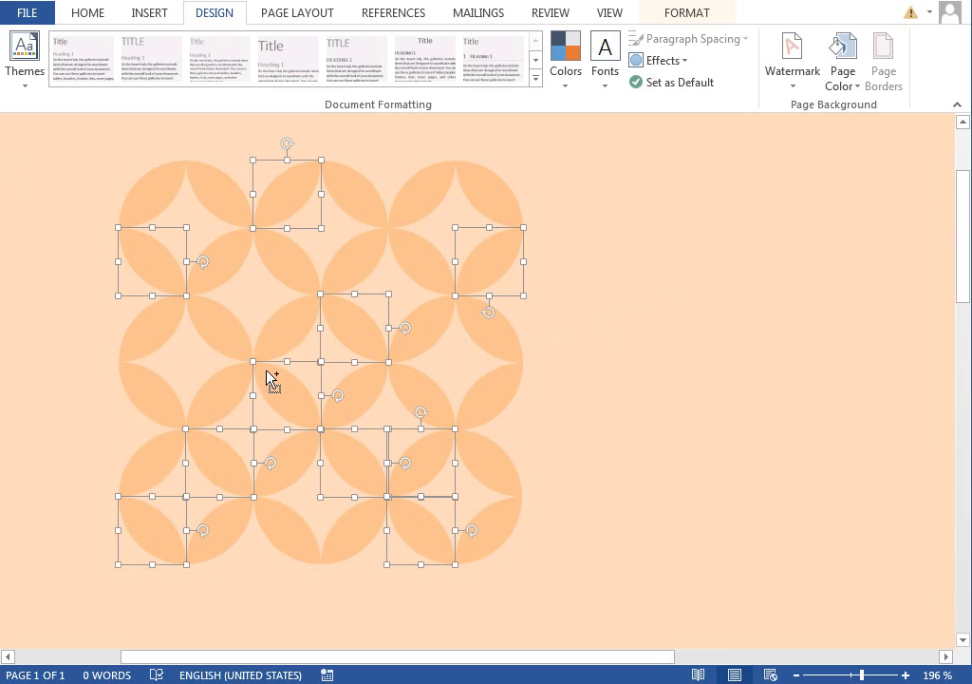
{"action": "left_click", "coordinate": [686, 14]}
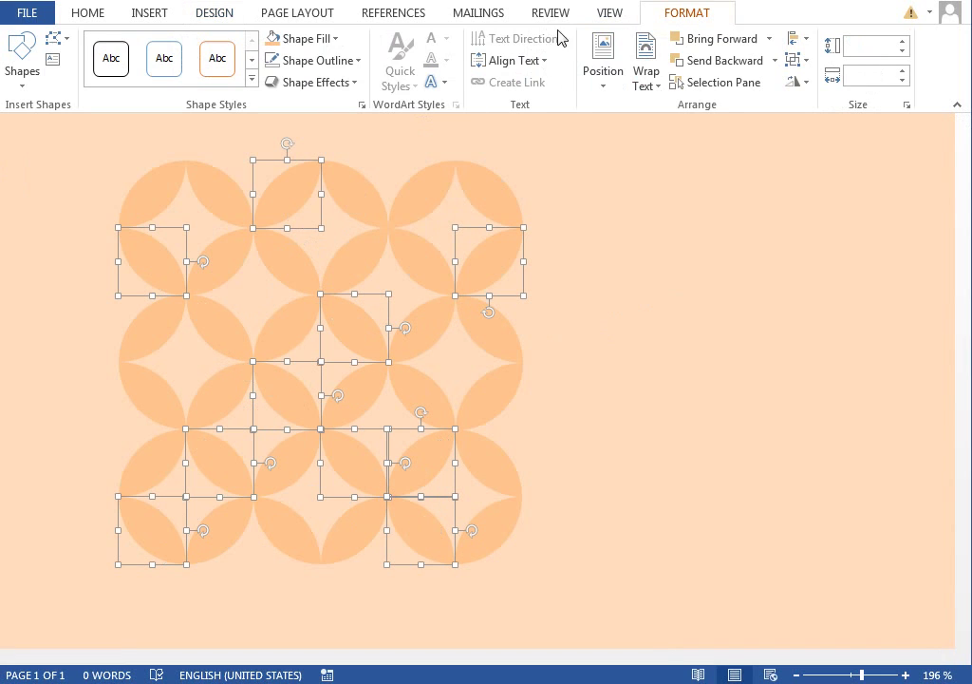
{"action": "left_click", "coordinate": [308, 38]}
{"action": "left_click", "coordinate": [304, 224]}
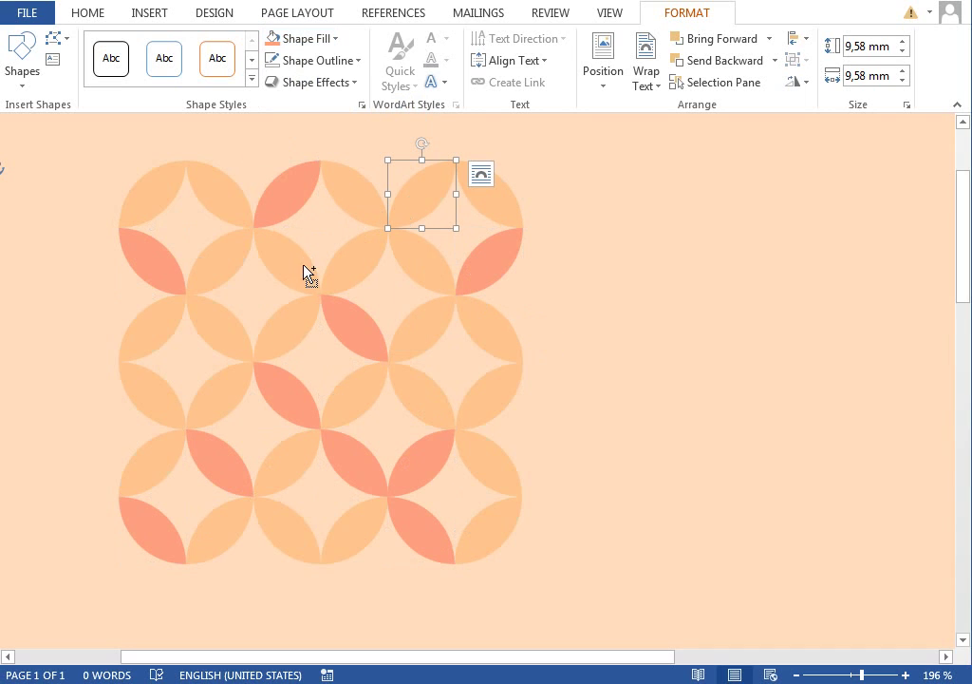
Fill four other scattered leaves with pink
{"action": "left_click", "coordinate": [228, 330], "text": "shift"}
{"action": "left_click", "coordinate": [418, 410], "text": "shift"}
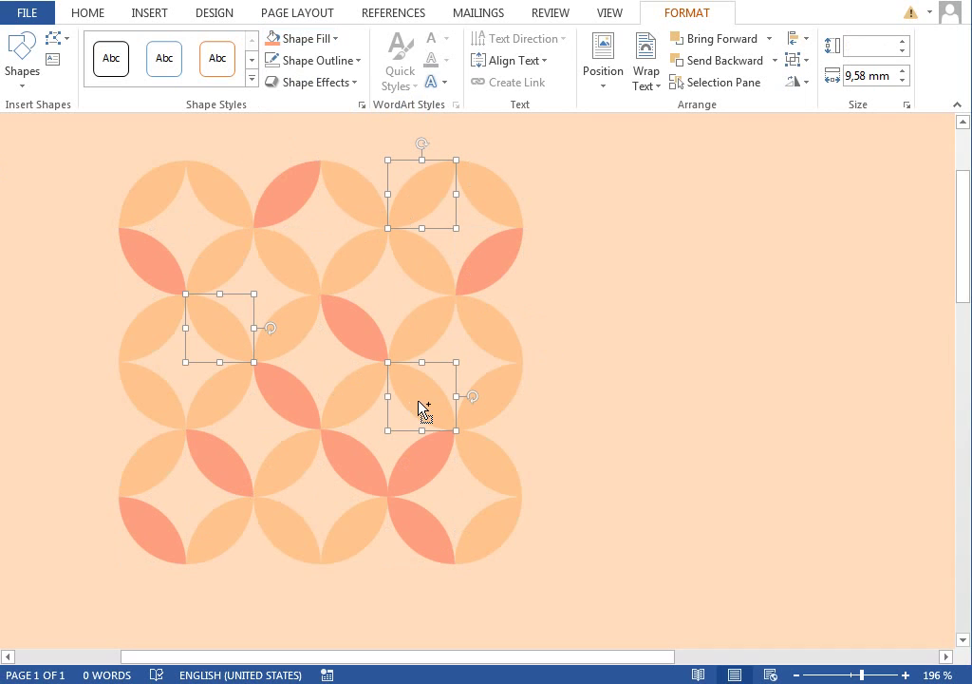
{"action": "left_click", "coordinate": [306, 479], "text": "shift"}
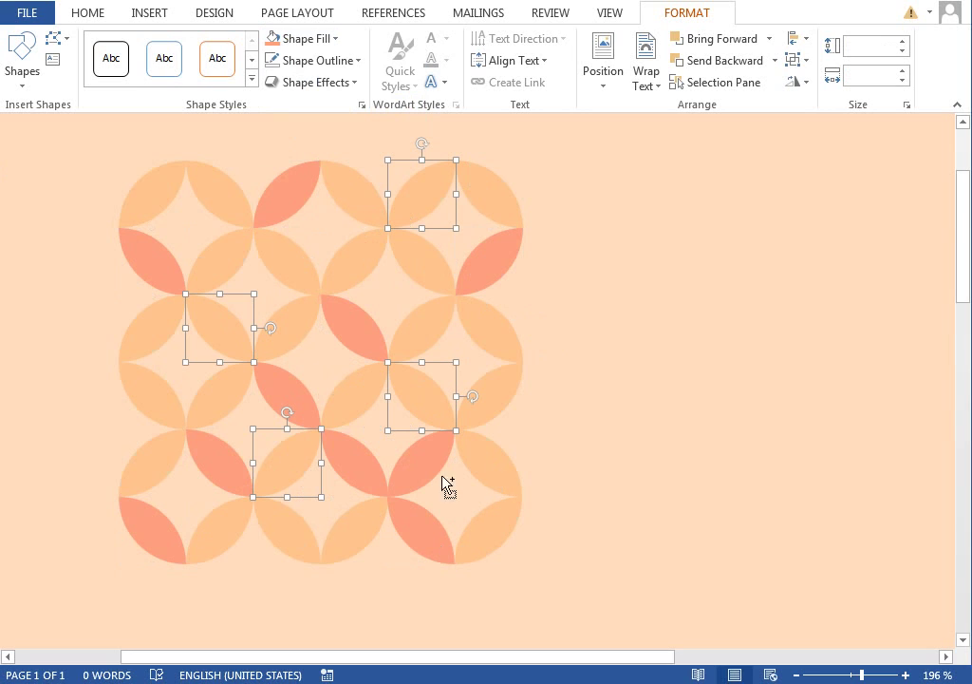
{"action": "left_click", "coordinate": [159, 540], "text": "shift"}
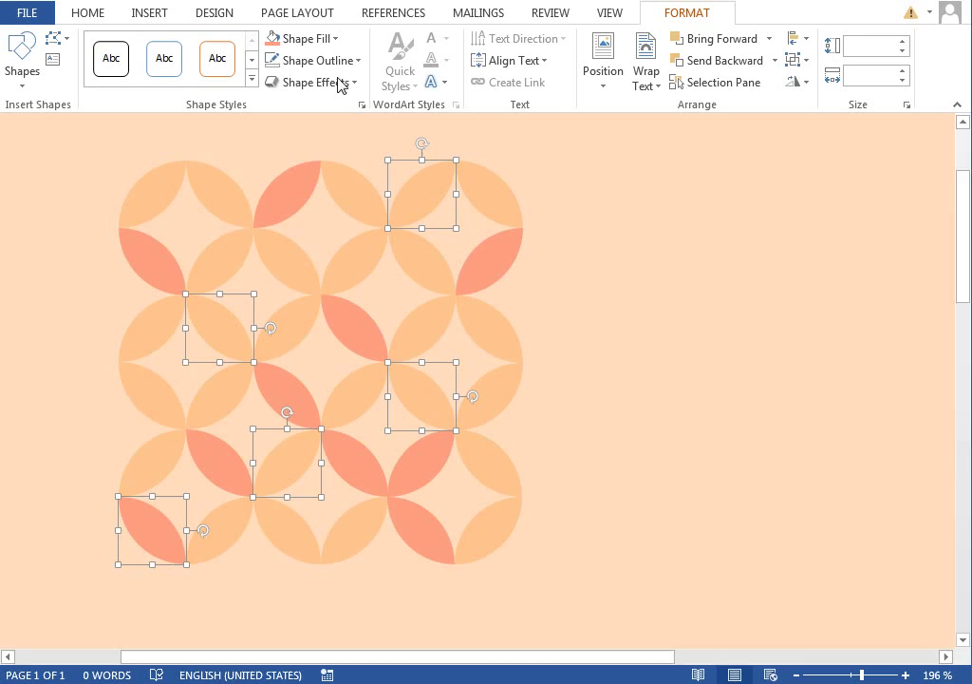
{"action": "left_click", "coordinate": [314, 39]}
{"action": "left_click", "coordinate": [304, 225]}
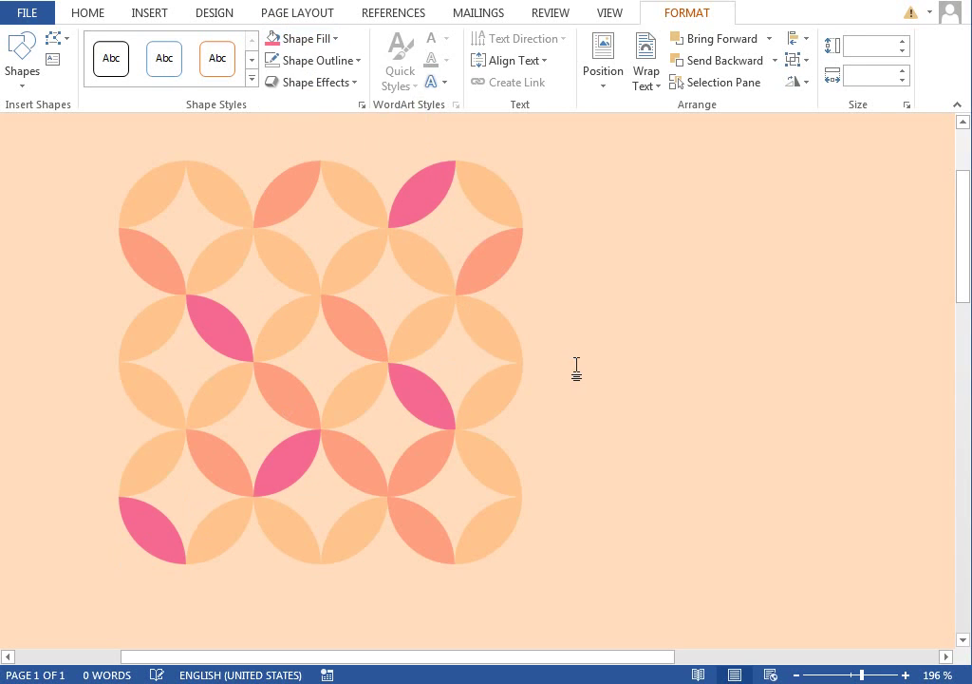
{"action": "left_click", "coordinate": [605, 370]}
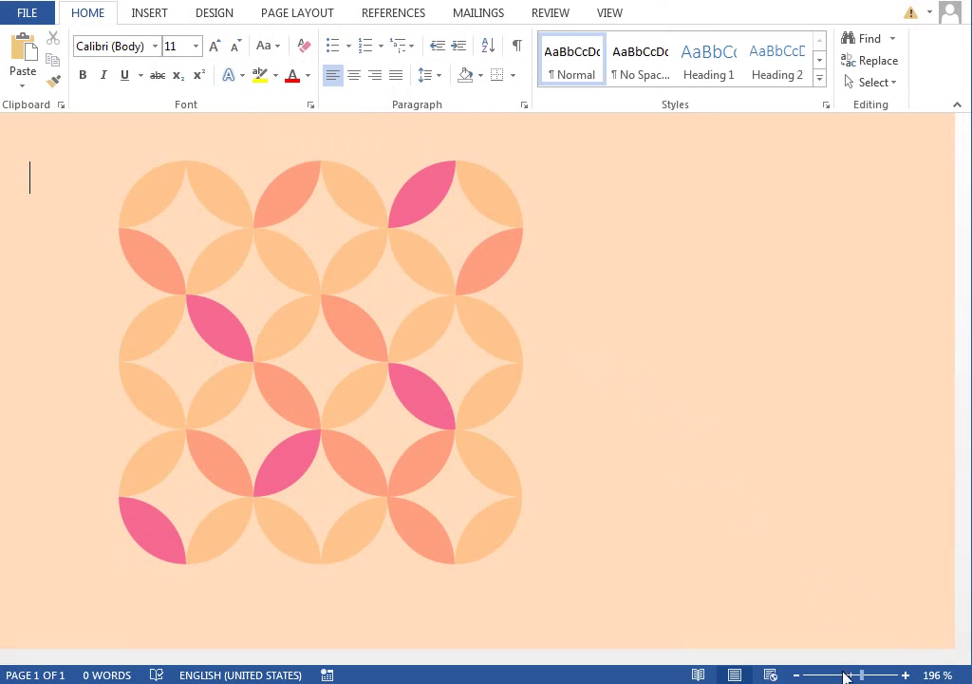
Zoom out and marquee-select every leaf of the pattern with Select Objects
{"action": "left_click", "coordinate": [845, 675]}
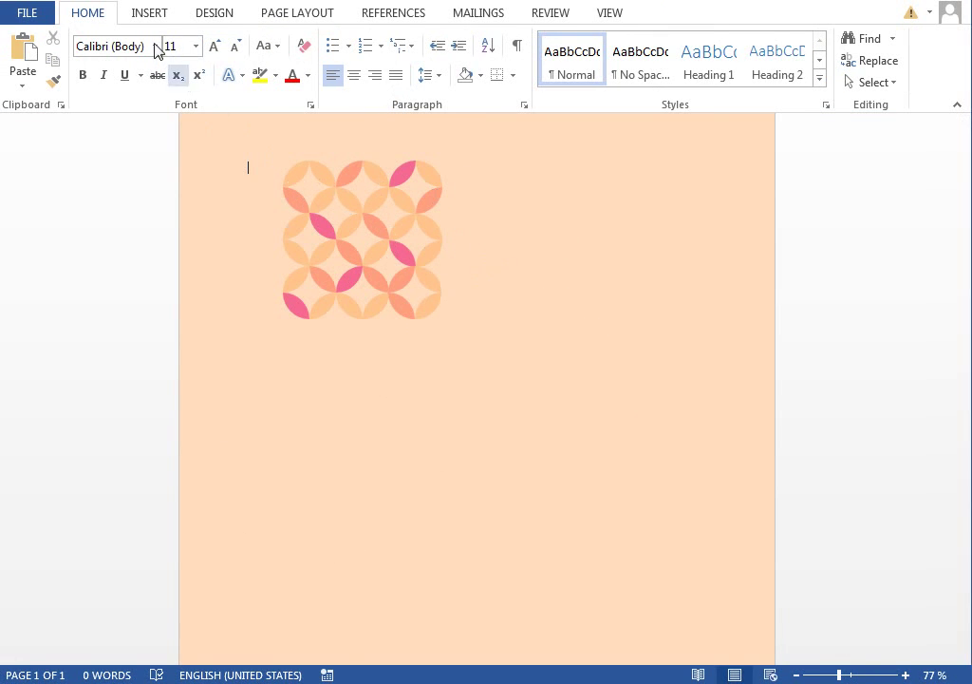
{"action": "left_click", "coordinate": [861, 82]}
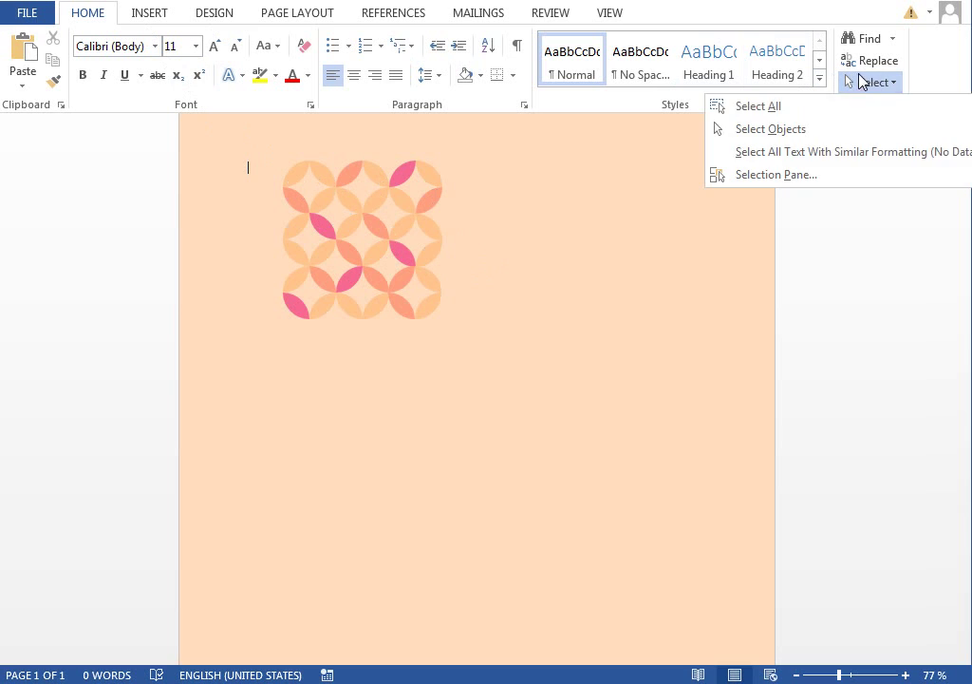
{"action": "left_click", "coordinate": [774, 131]}
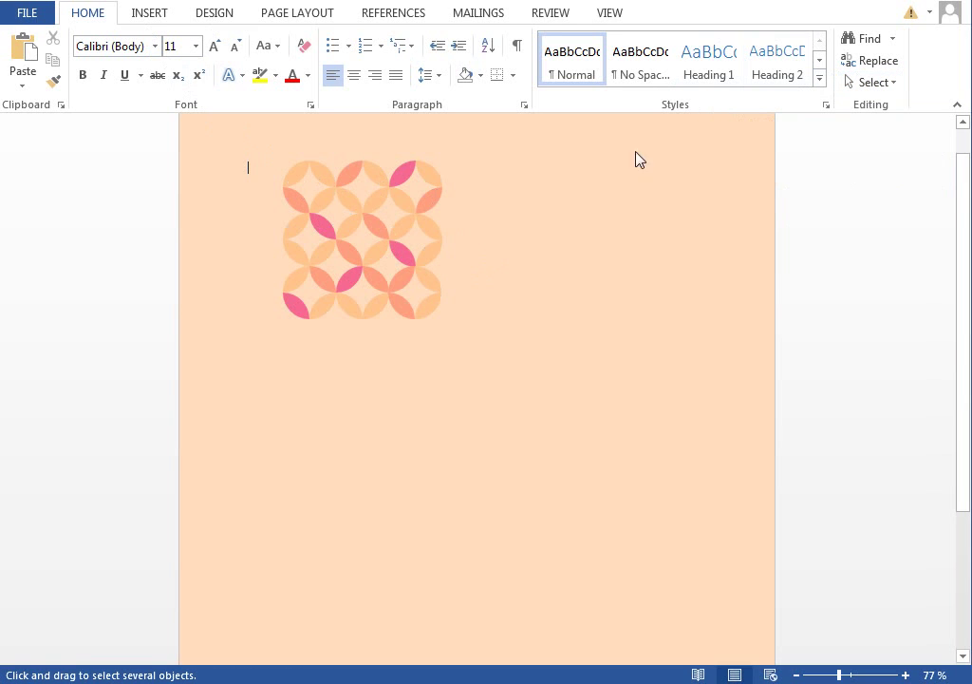
{"action": "left_click_drag", "start_coordinate": [239, 157], "coordinate": [503, 349]}
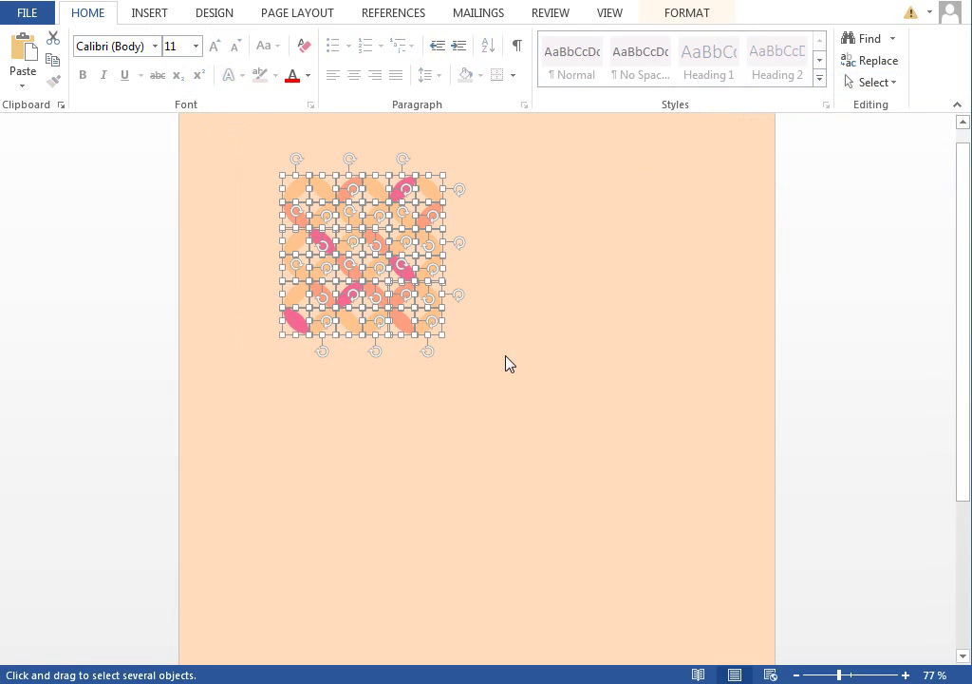
Draw a large rectangle just below the leaf pattern
{"action": "left_click", "coordinate": [156, 14]}
{"action": "left_click", "coordinate": [261, 59]}
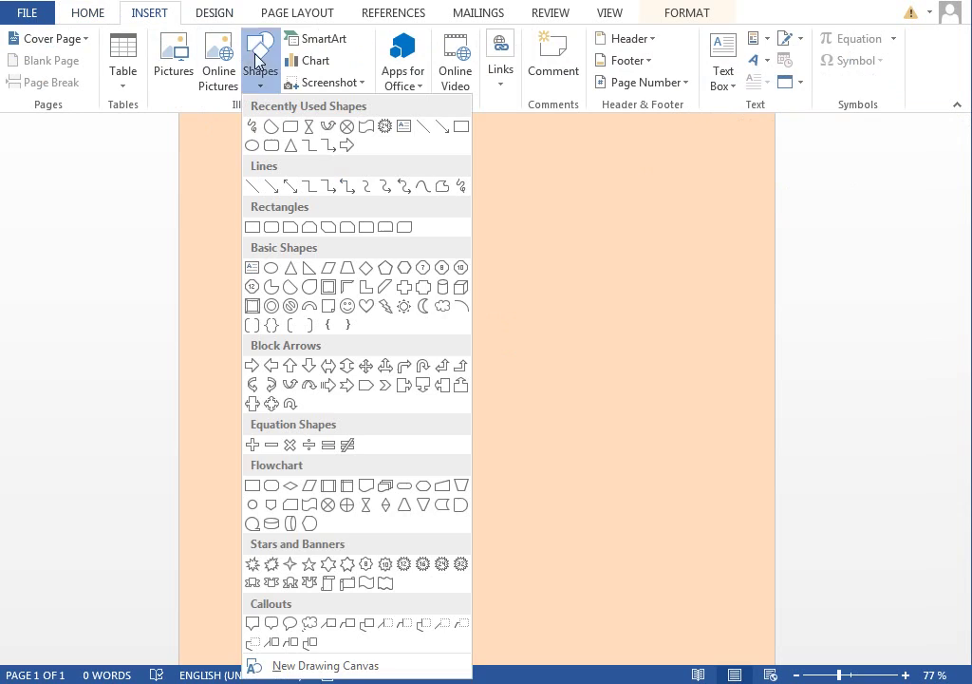
{"action": "left_click", "coordinate": [459, 129]}
{"action": "left_click_drag", "start_coordinate": [218, 346], "coordinate": [703, 662]}
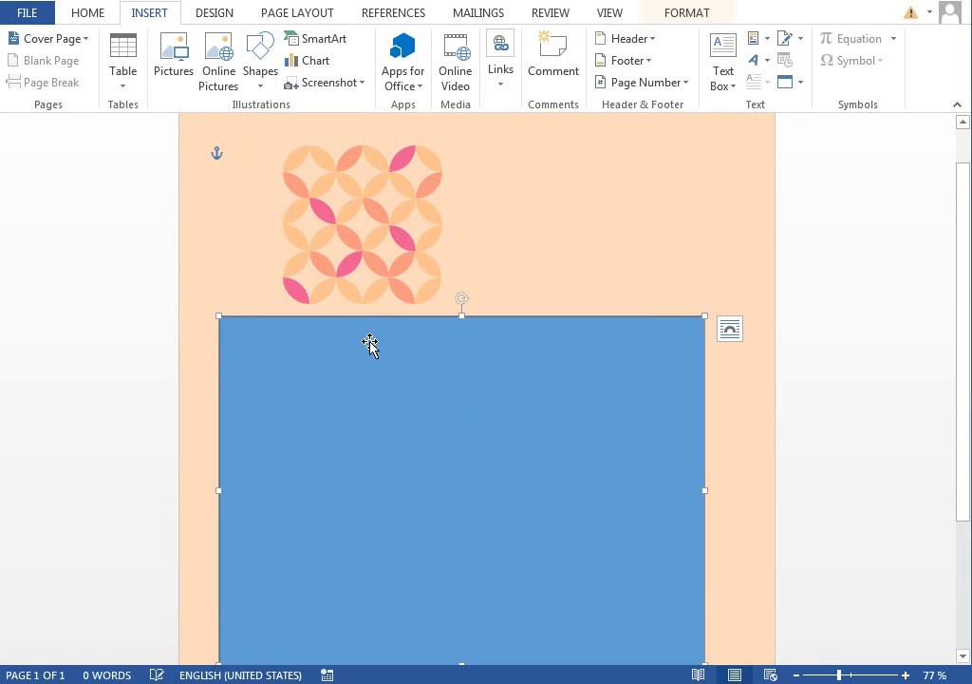
Fill the rectangle with the clipboard pattern, tiled as a texture
{"action": "right_click", "coordinate": [371, 348]}
{"action": "right_click", "coordinate": [333, 321]}
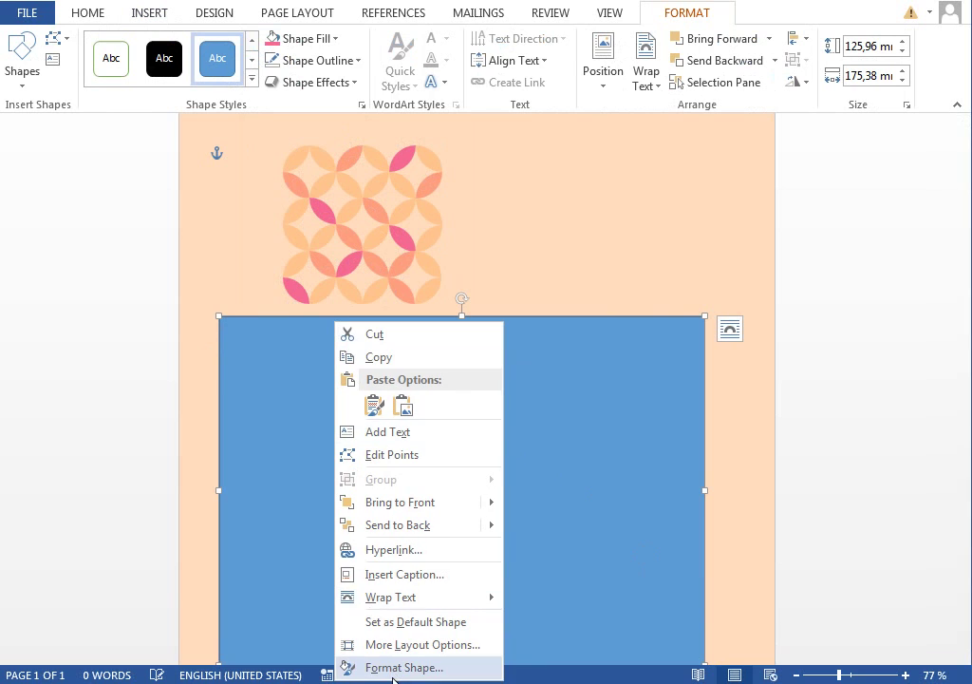
{"action": "left_click", "coordinate": [404, 667]}
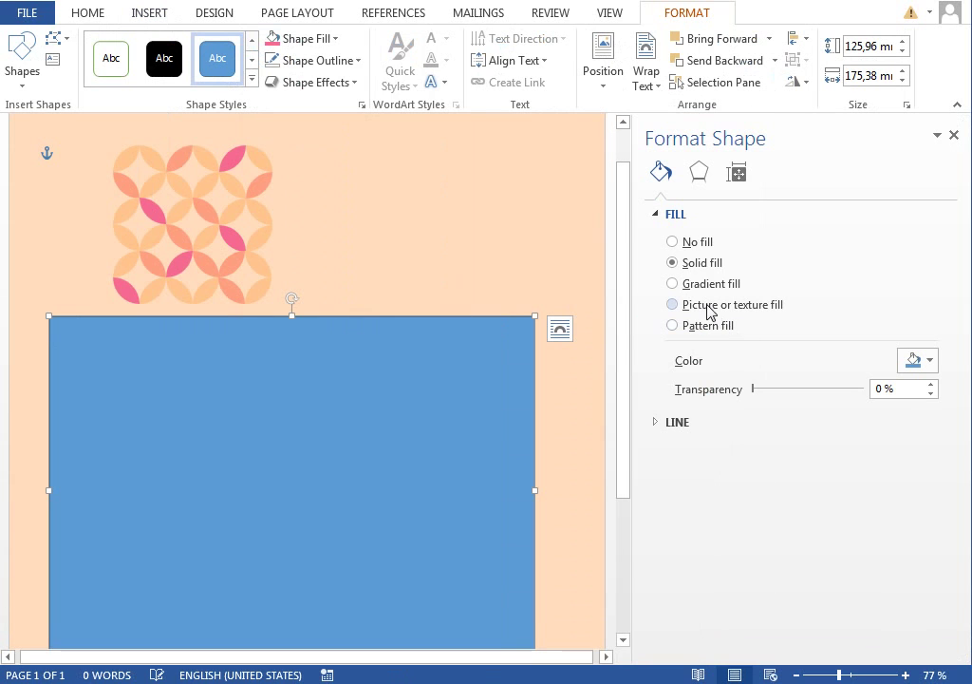
{"action": "left_click", "coordinate": [712, 305]}
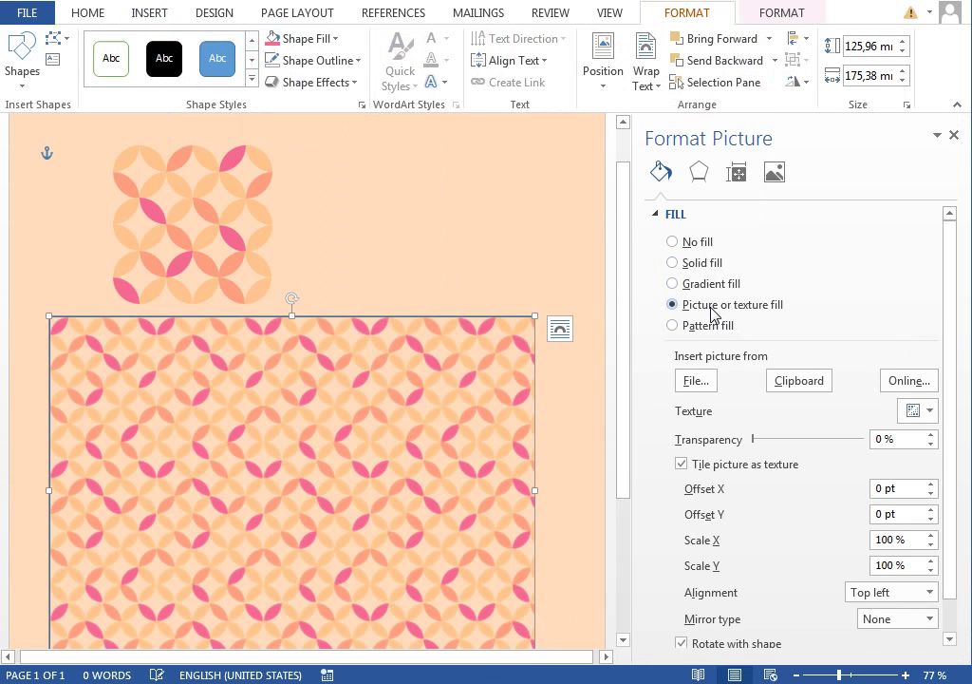
{"action": "left_click", "coordinate": [780, 383]}
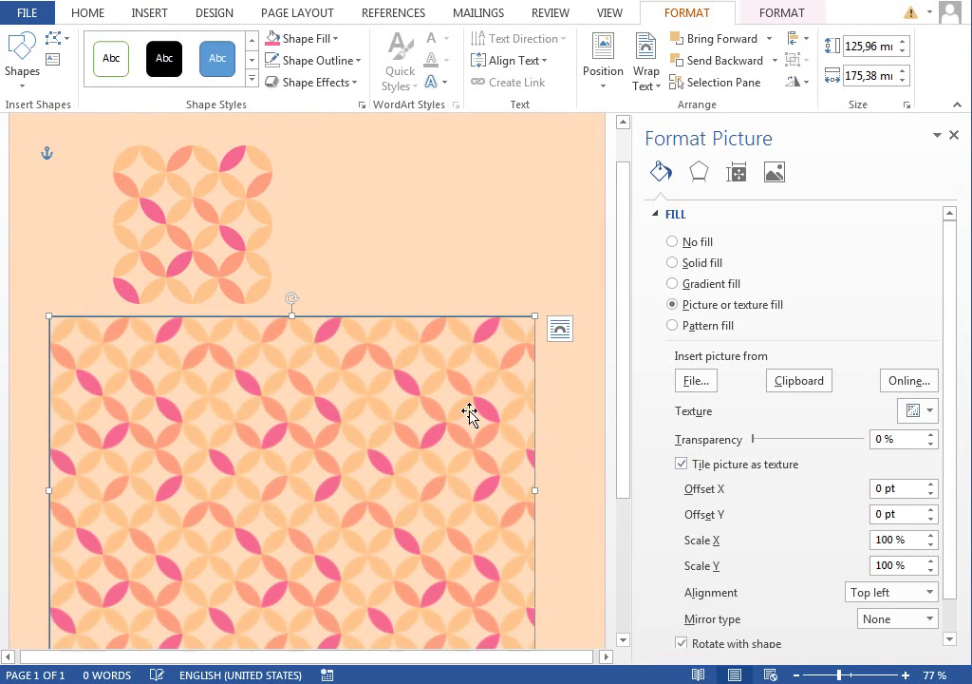
{"action": "scroll", "coordinate": [469, 412], "scroll_direction": "down", "scroll_amount": 1}
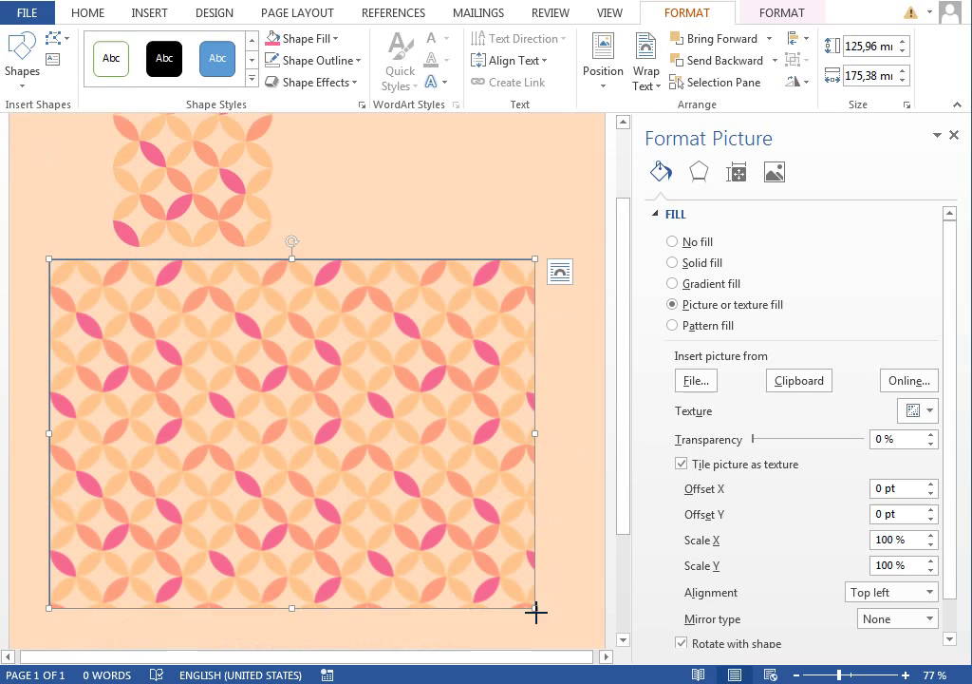
Enlarge the rectangle to about 164 by 232 mm and zoom in on it
{"action": "left_click_drag", "start_coordinate": [536, 608], "coordinate": [665, 665]}
{"action": "left_click_drag", "start_coordinate": [397, 379], "coordinate": [346, 371]}
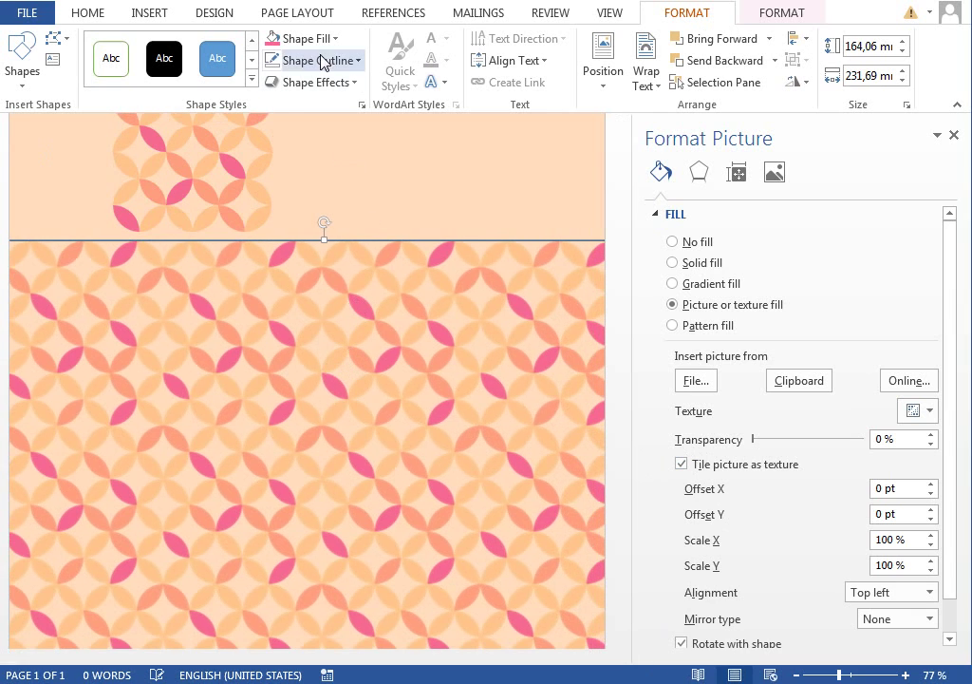
{"action": "left_click_drag", "start_coordinate": [293, 390], "coordinate": [287, 384]}
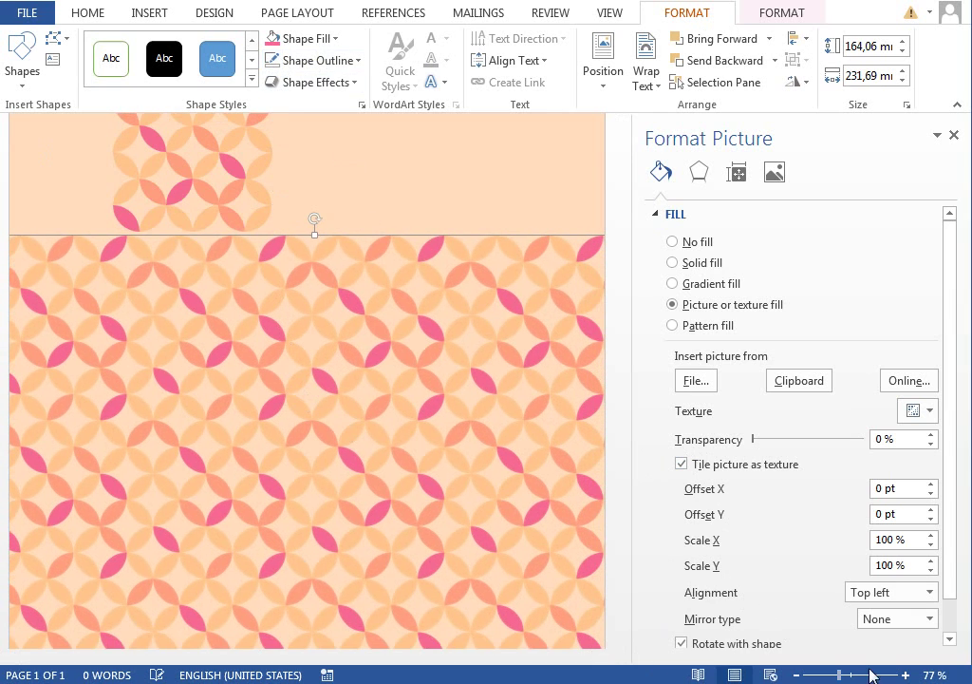
{"action": "left_click", "coordinate": [853, 677]}
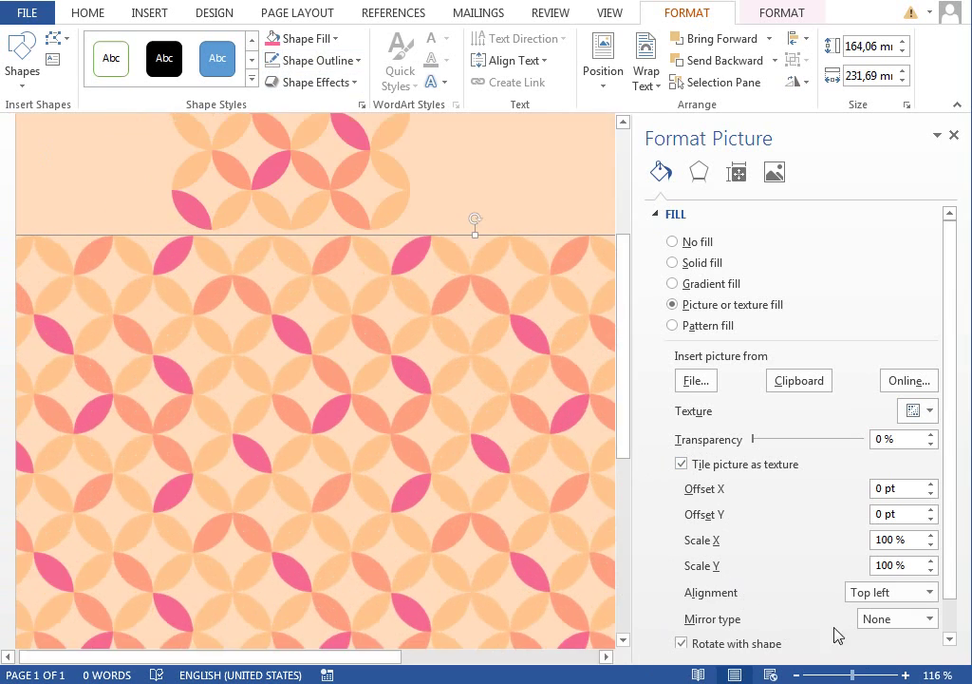
{"action": "left_click", "coordinate": [954, 135]}
{"action": "scroll", "coordinate": [841, 332], "scroll_direction": "down", "scroll_amount": 5}
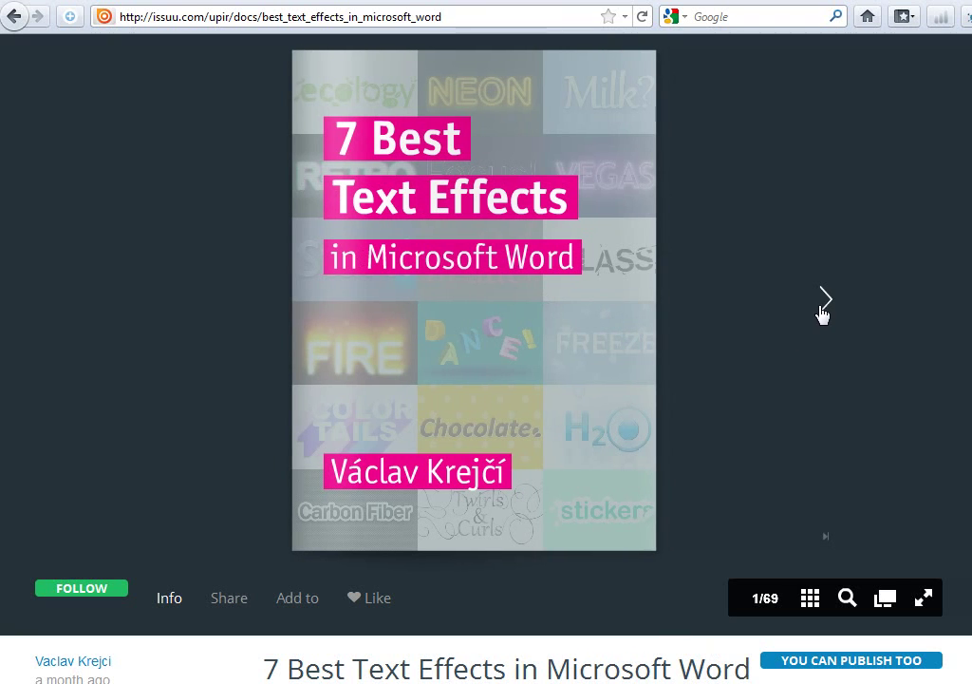
Turn the Issuu ebook forward to the table of contents and introduction spread, page 9 of 69
{"action": "left_click", "coordinate": [822, 304]}
{"action": "left_click", "coordinate": [961, 308]}
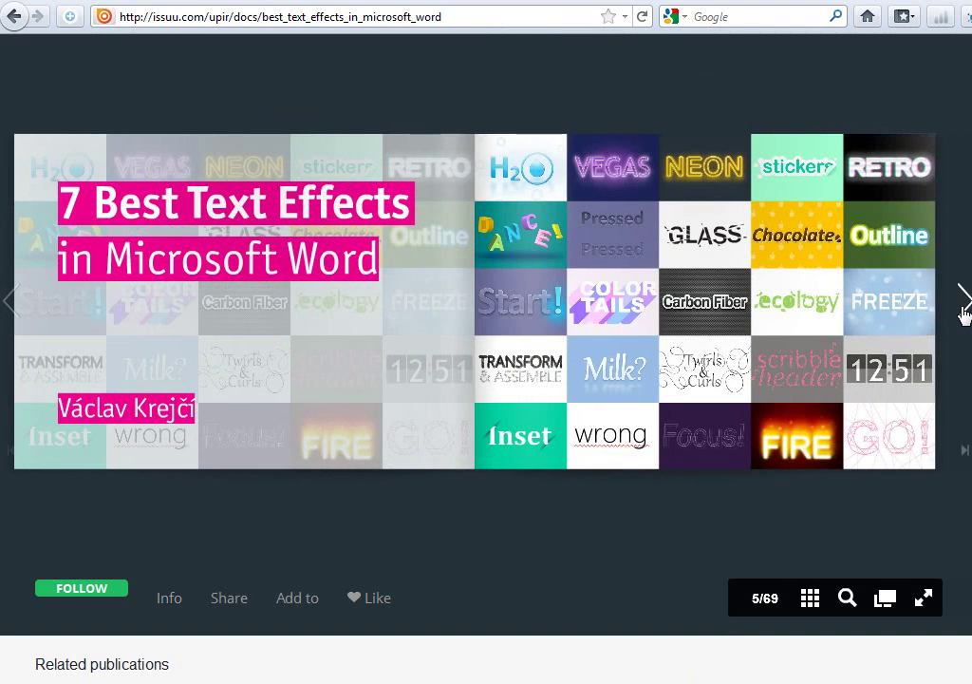
{"action": "left_click", "coordinate": [962, 309]}
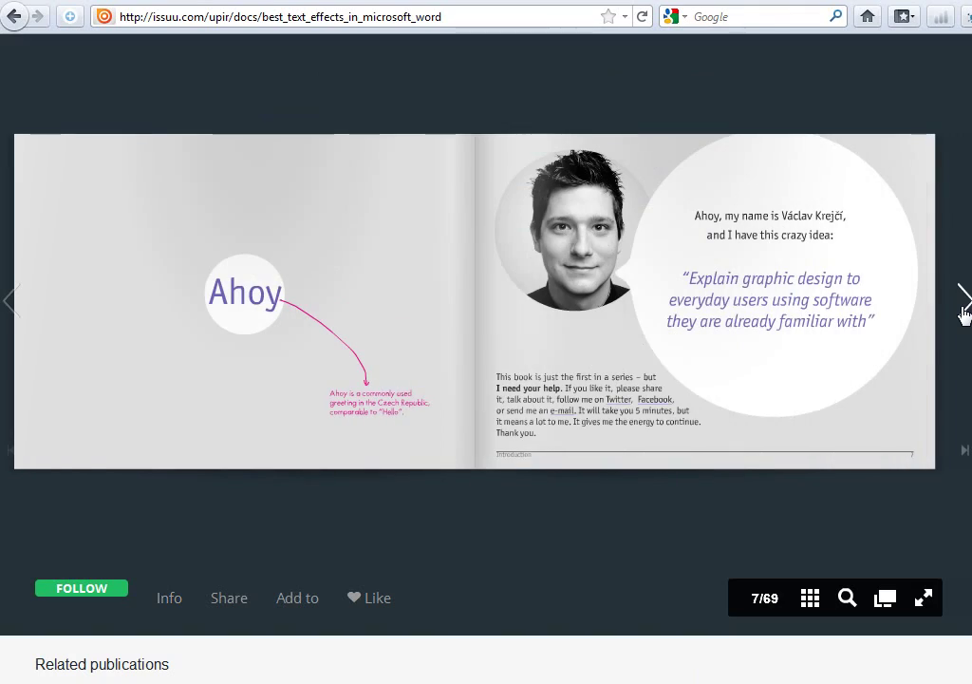
{"action": "left_click", "coordinate": [963, 309]}
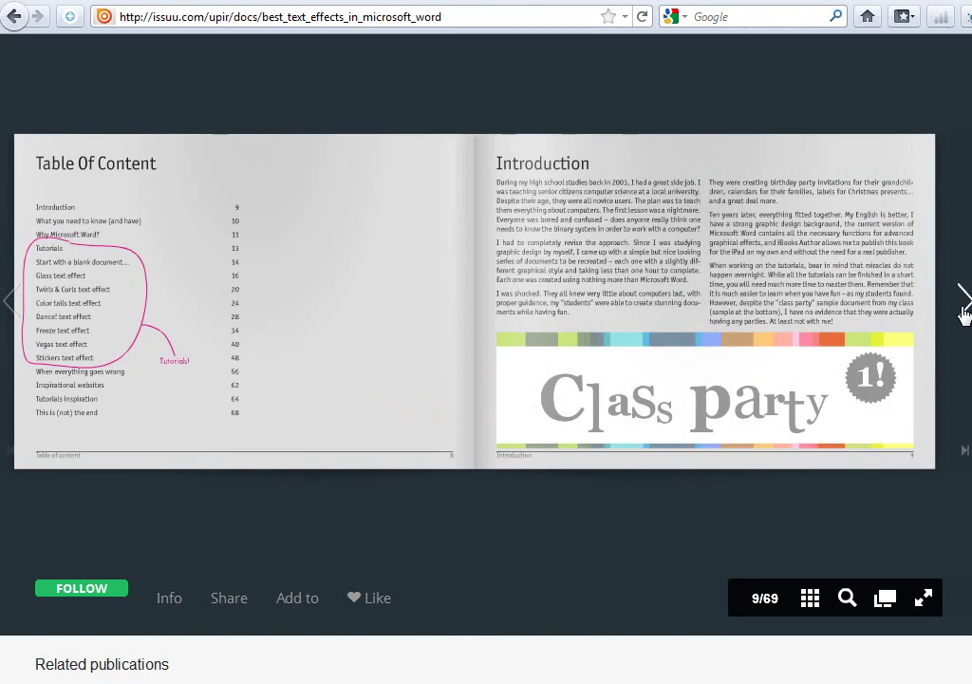